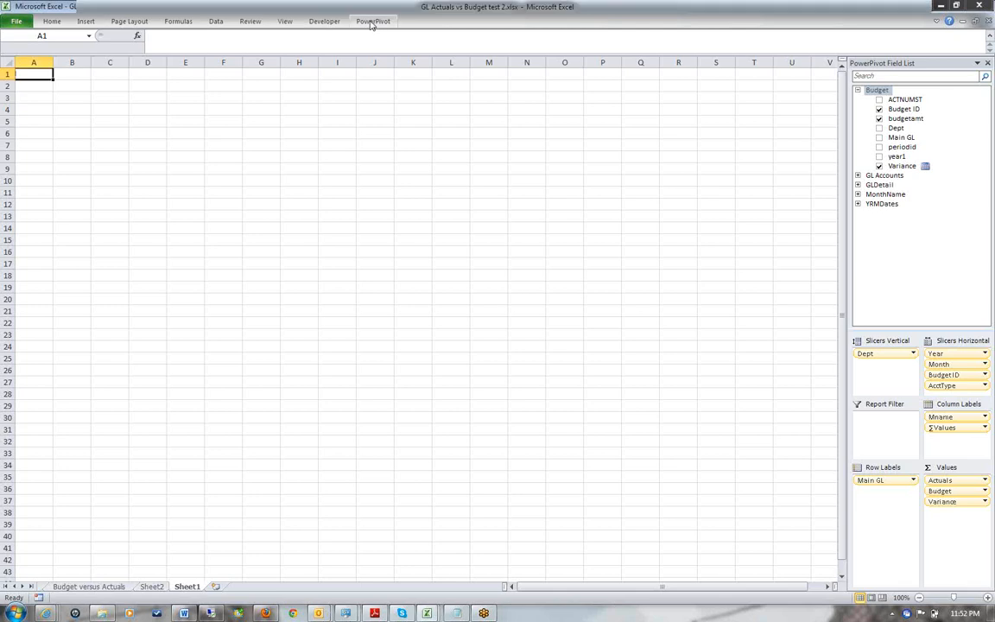
- Open the PowerPivot data model and review the GLDetail, Budget, YRMDates, GL Accounts and MonthName tables, including the AcctType column
click(371, 22)
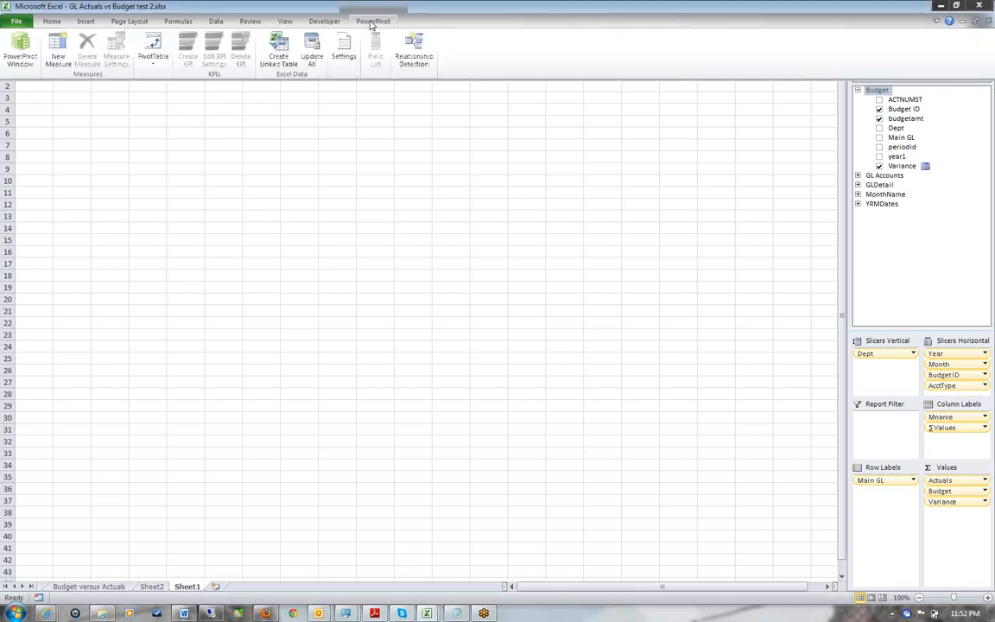
click(29, 53)
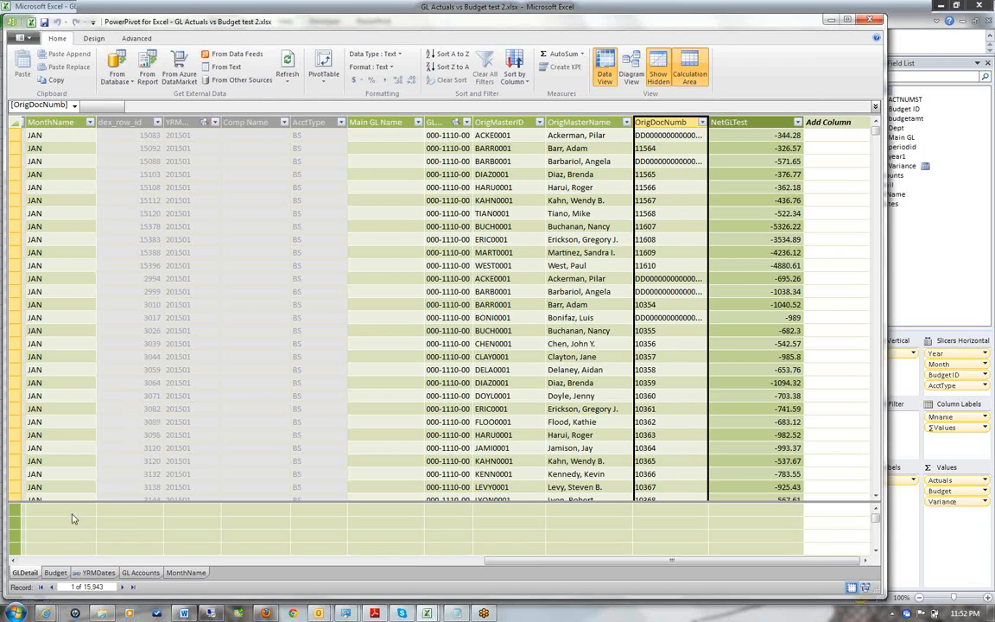
click(56, 573)
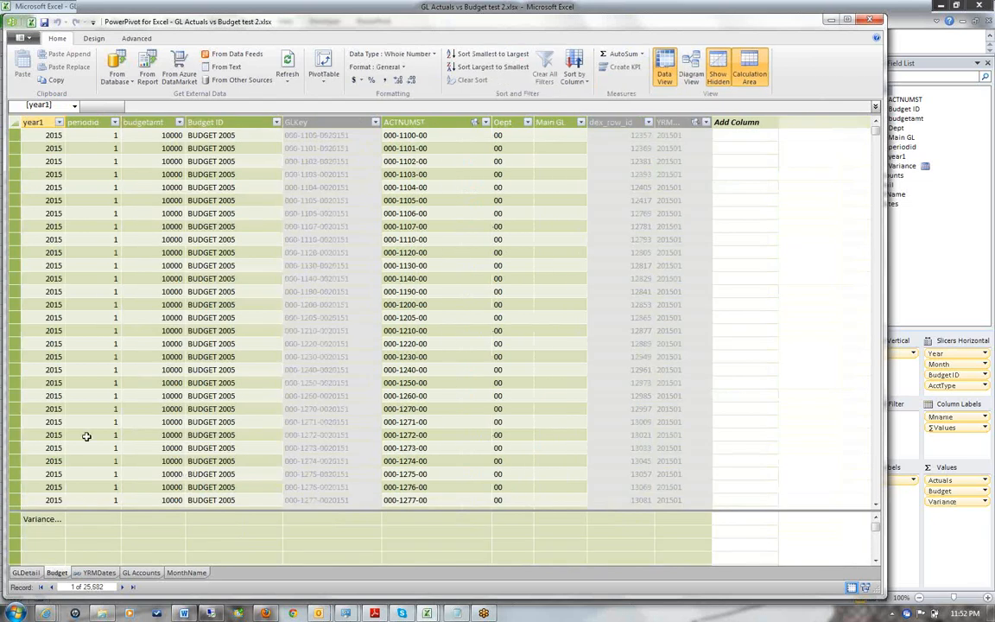
click(99, 573)
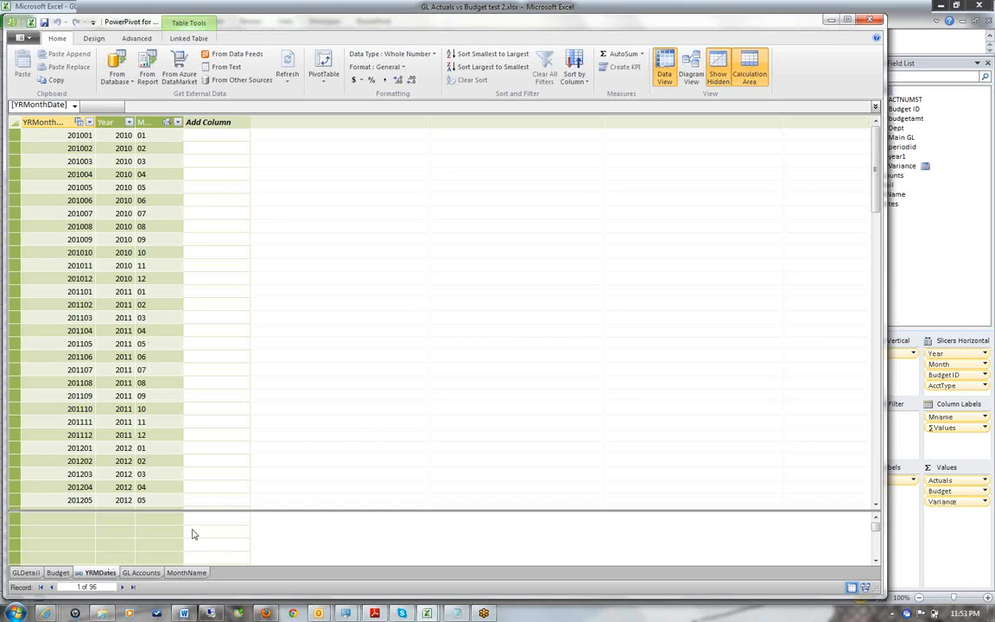
click(141, 573)
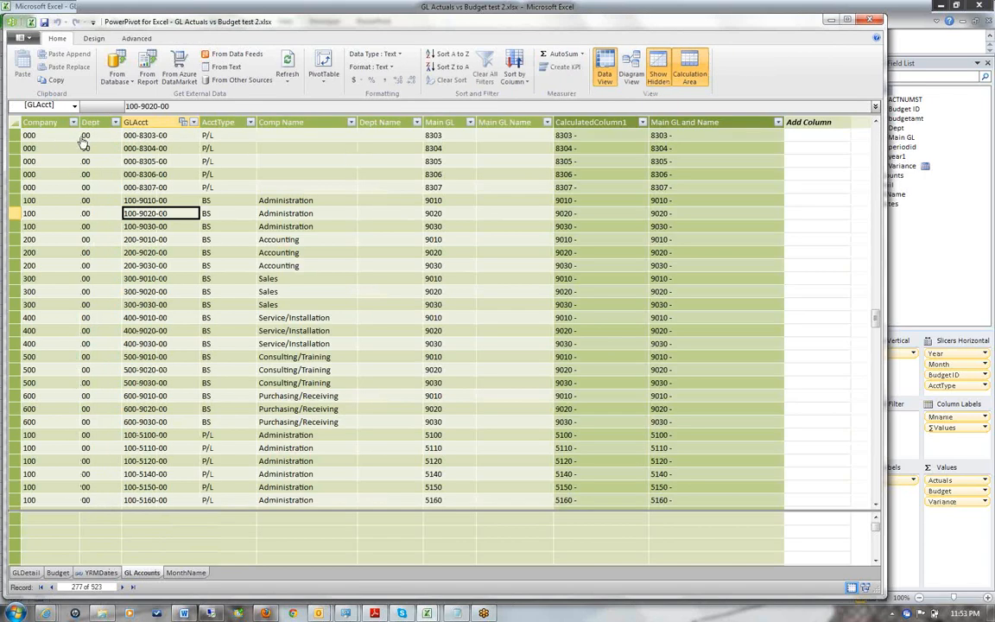
click(223, 121)
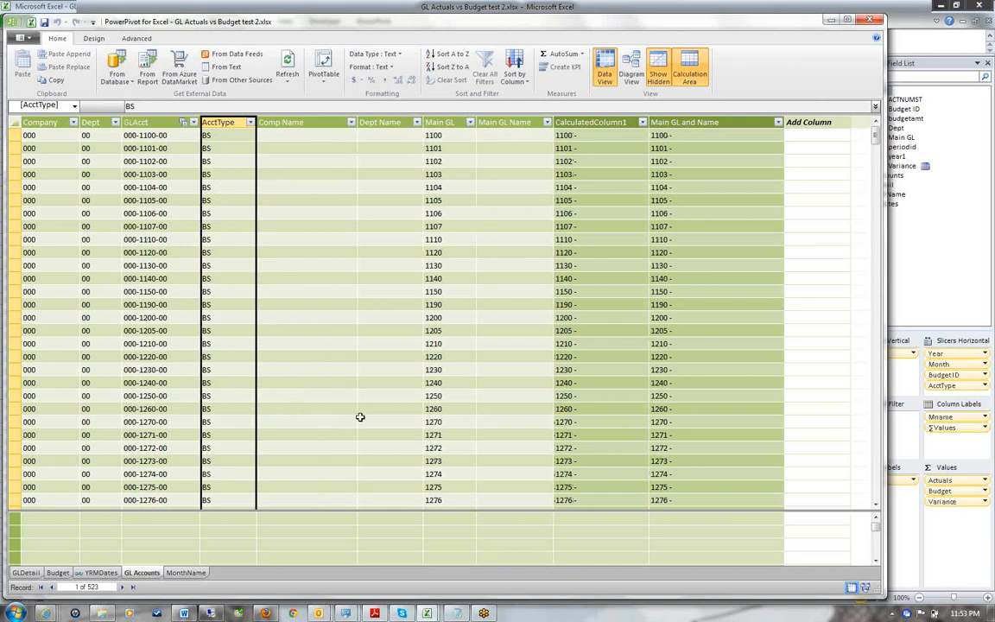
click(186, 572)
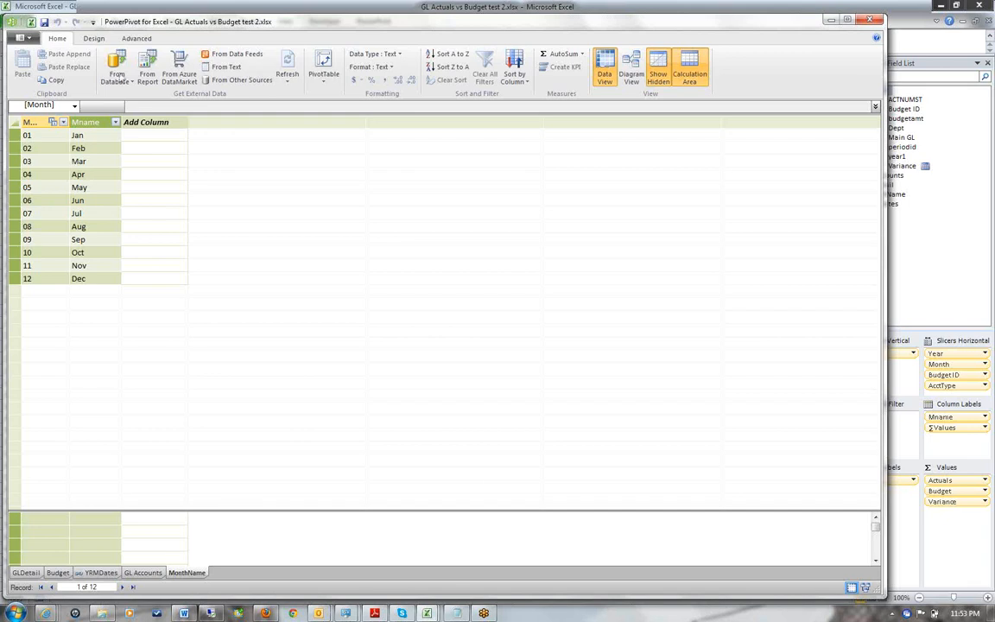
- Place the MonthName table first in the table order and refresh all tables from their data sources
click(127, 82)
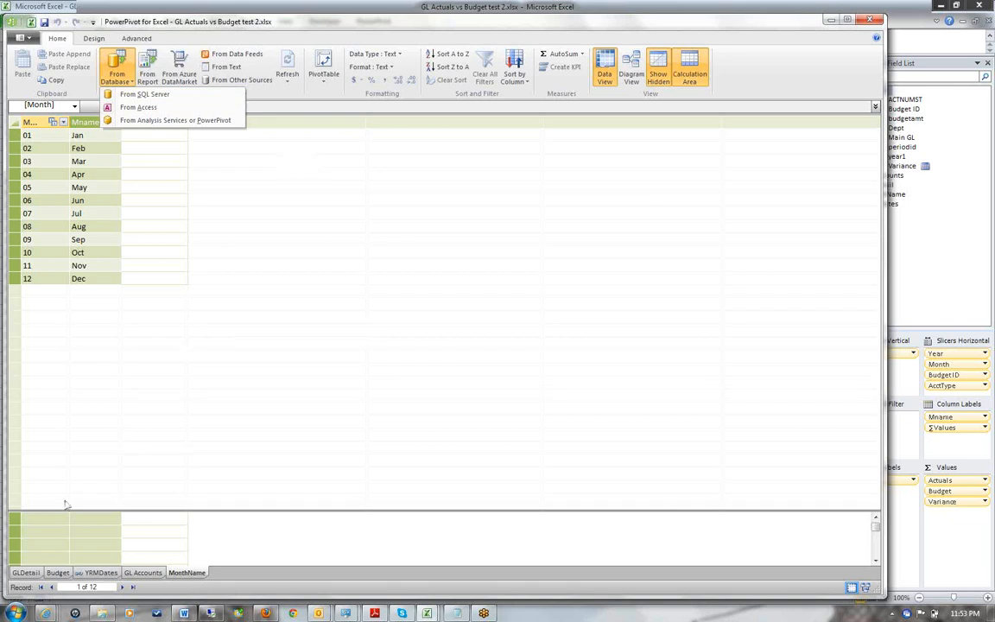
click(26, 575)
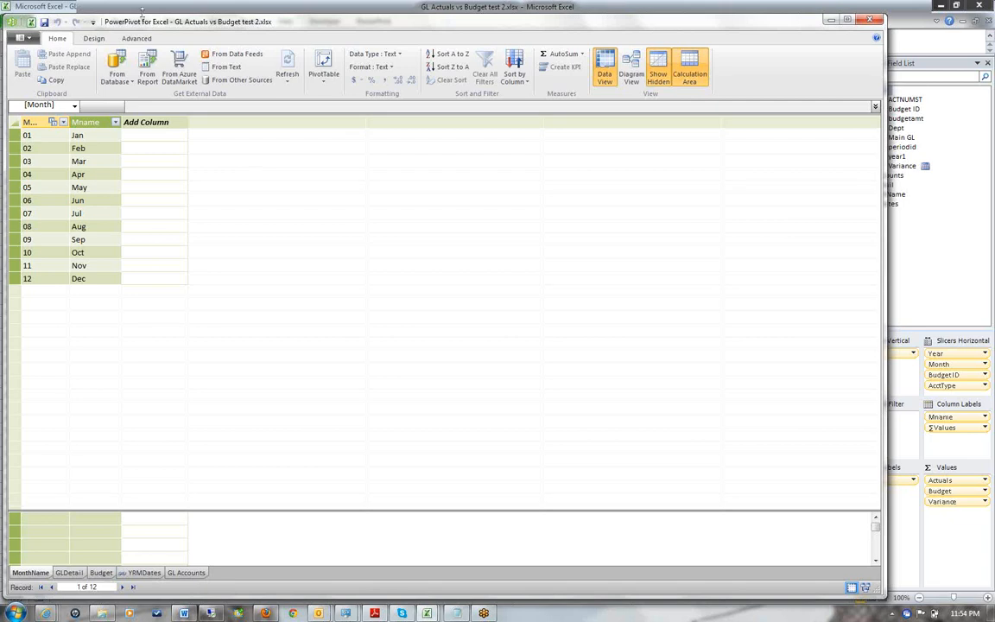
click(287, 78)
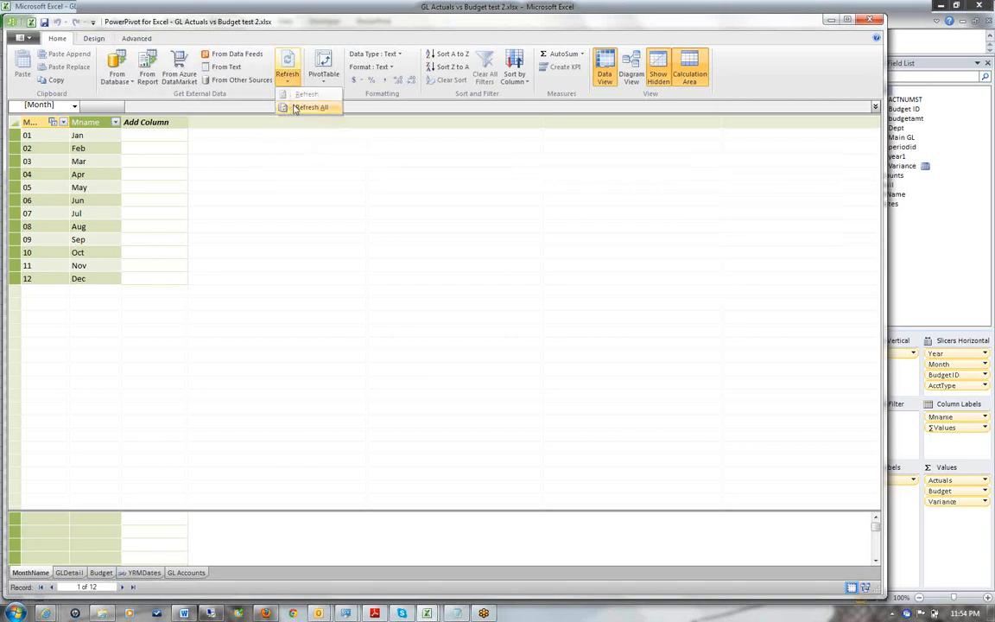
click(295, 107)
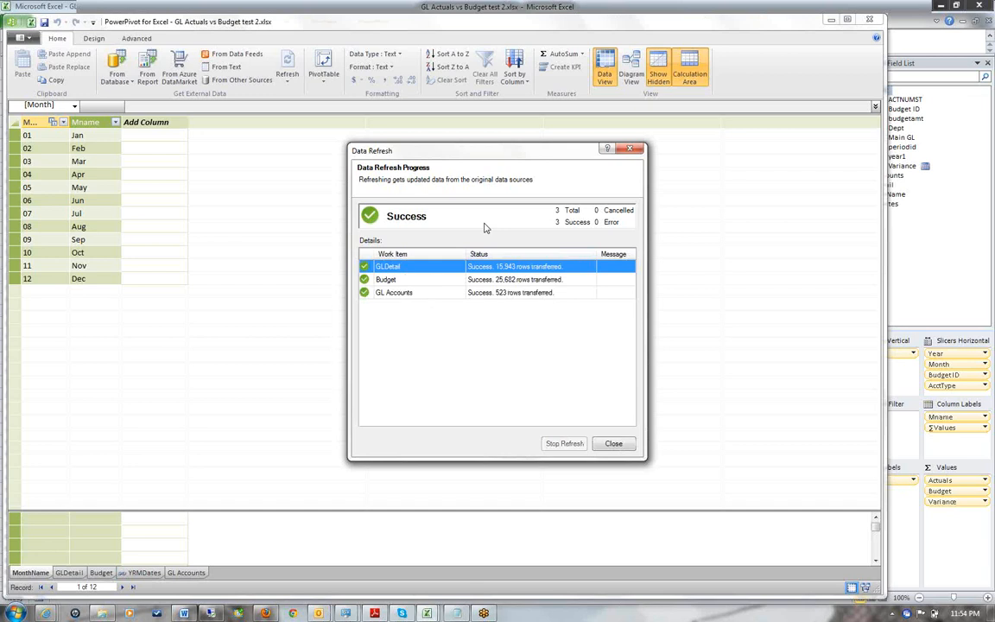
click(613, 444)
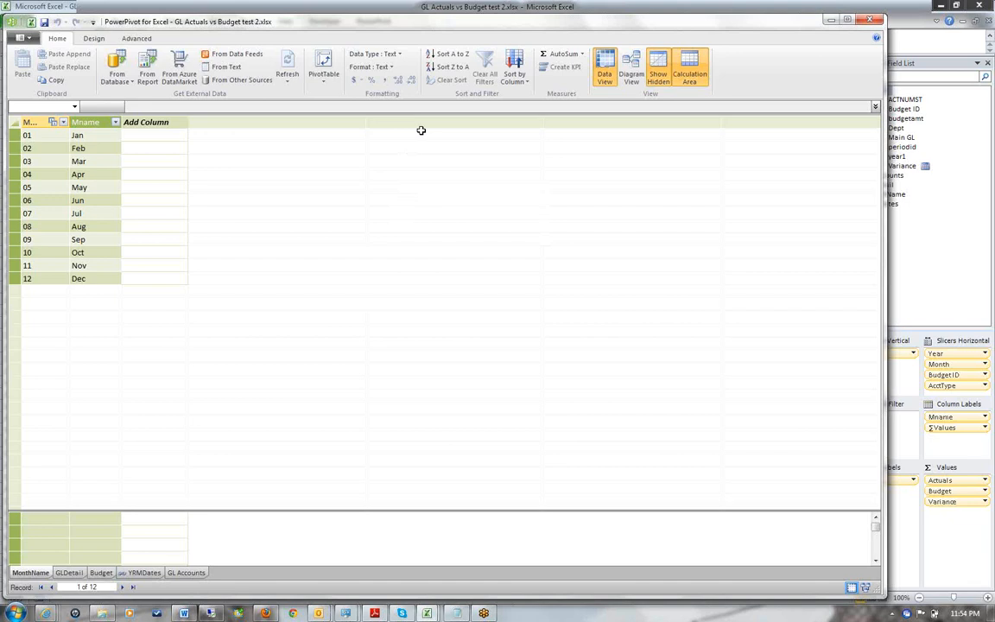
- Create a PivotTable from the data model on a new worksheet
click(321, 74)
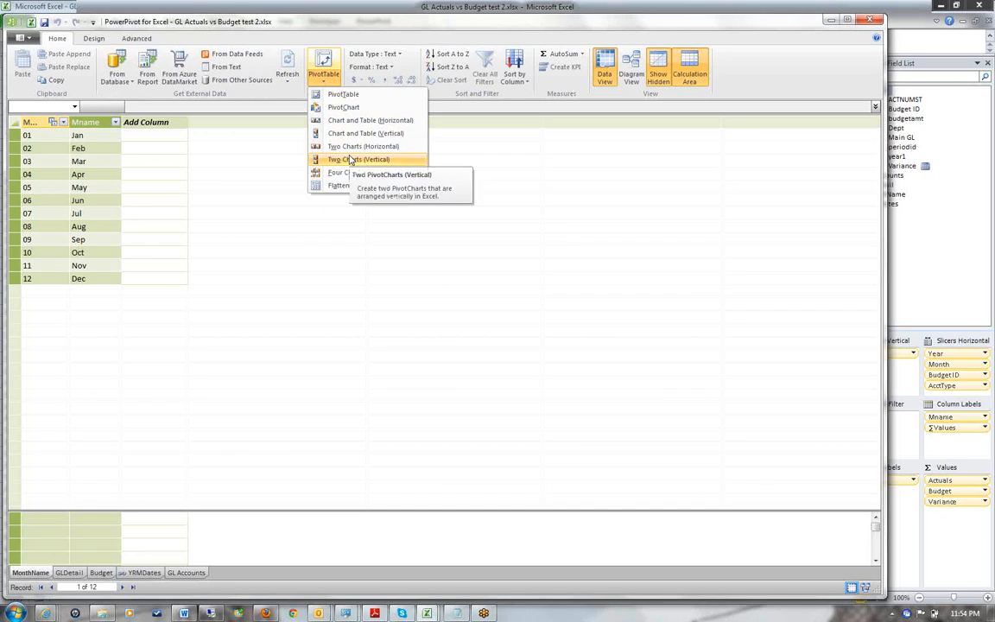
click(349, 103)
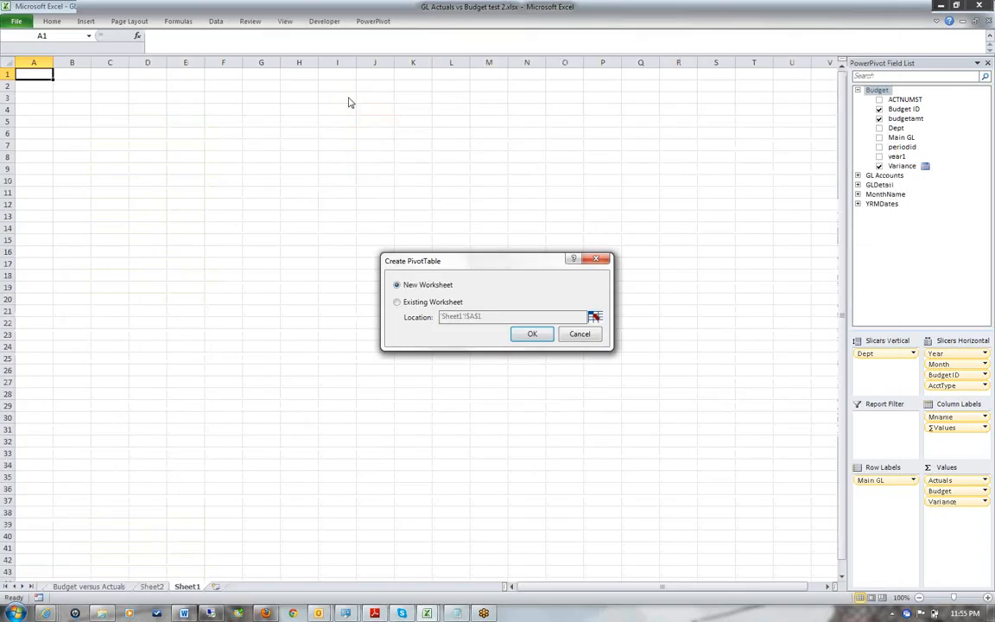
click(533, 335)
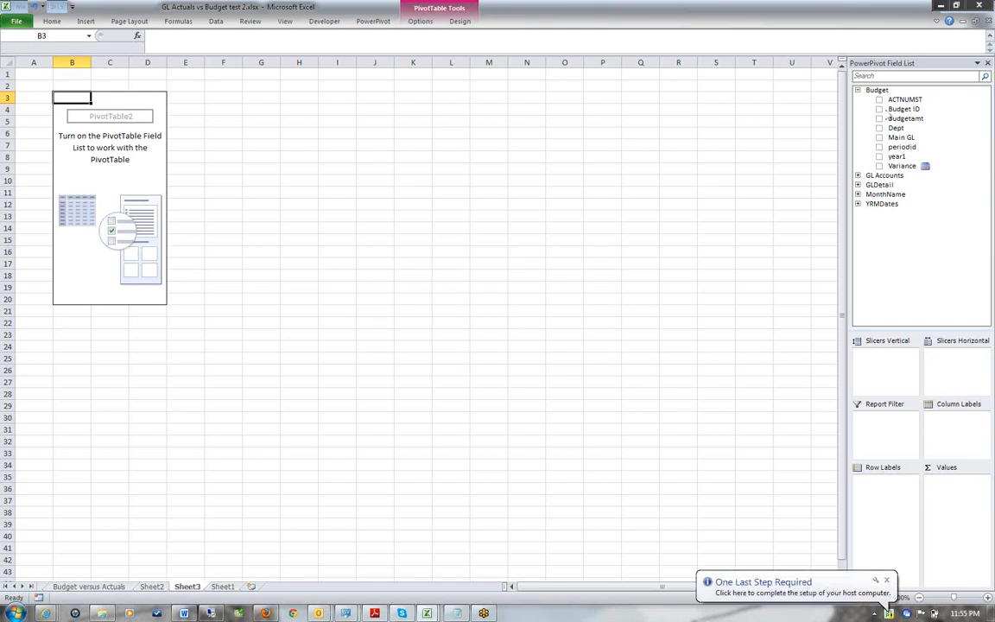
- Add the NetGLAmt field from the GLDetail table to the PivotTable's values
click(859, 90)
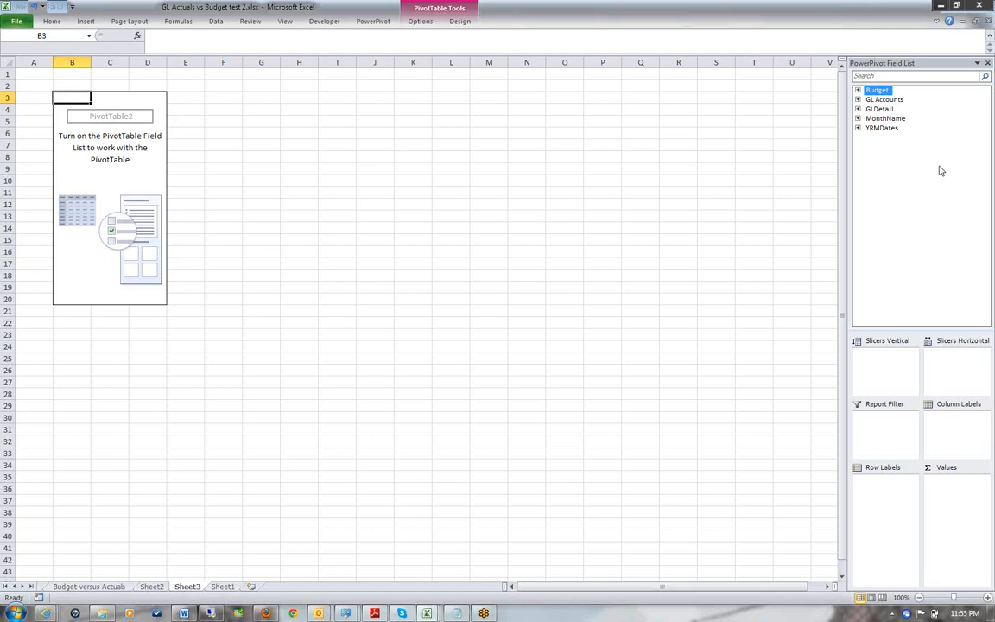
click(859, 111)
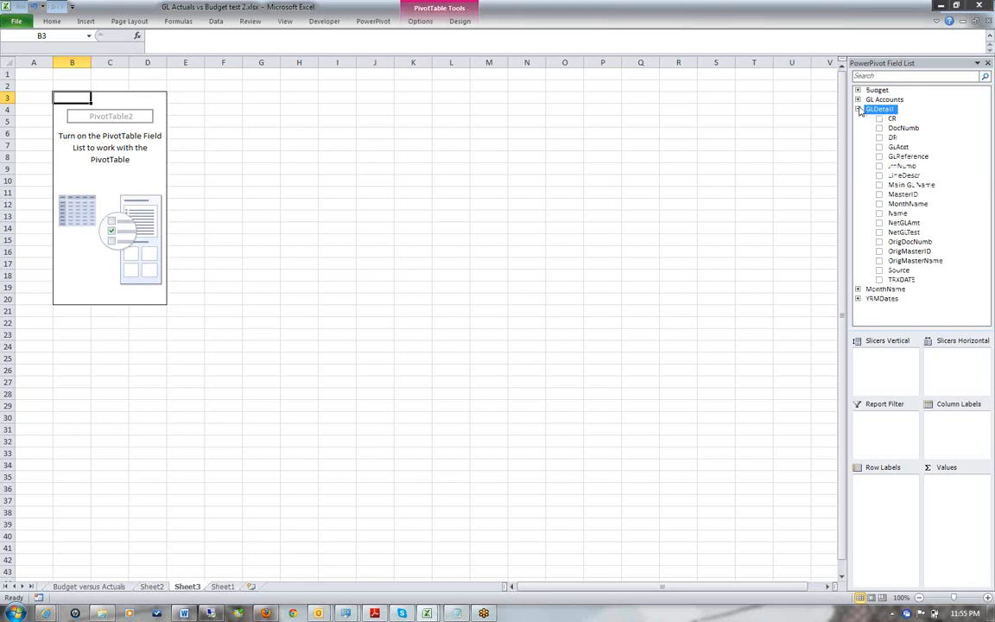
click(857, 89)
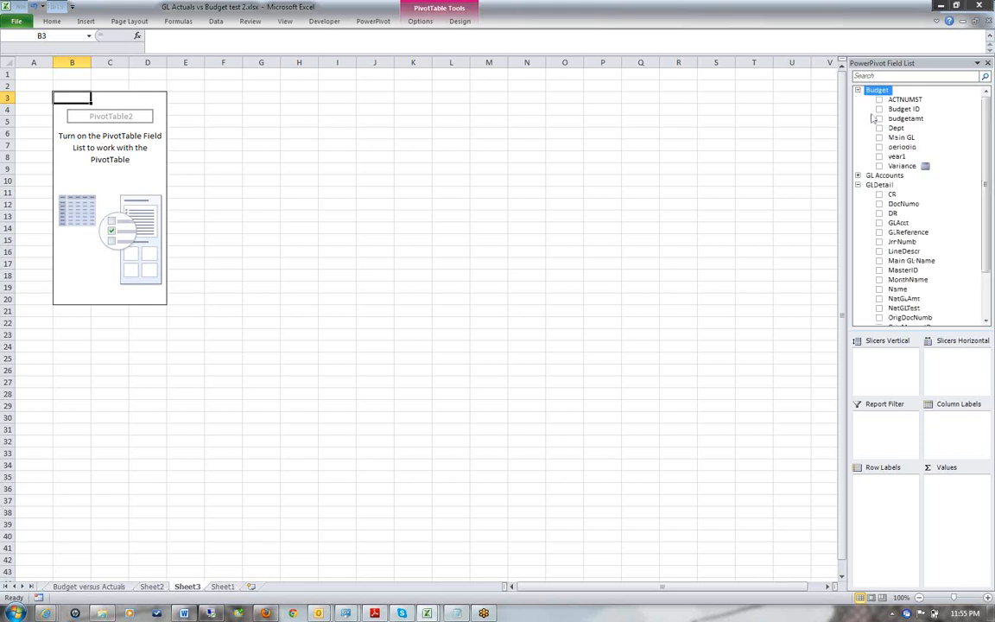
click(901, 167)
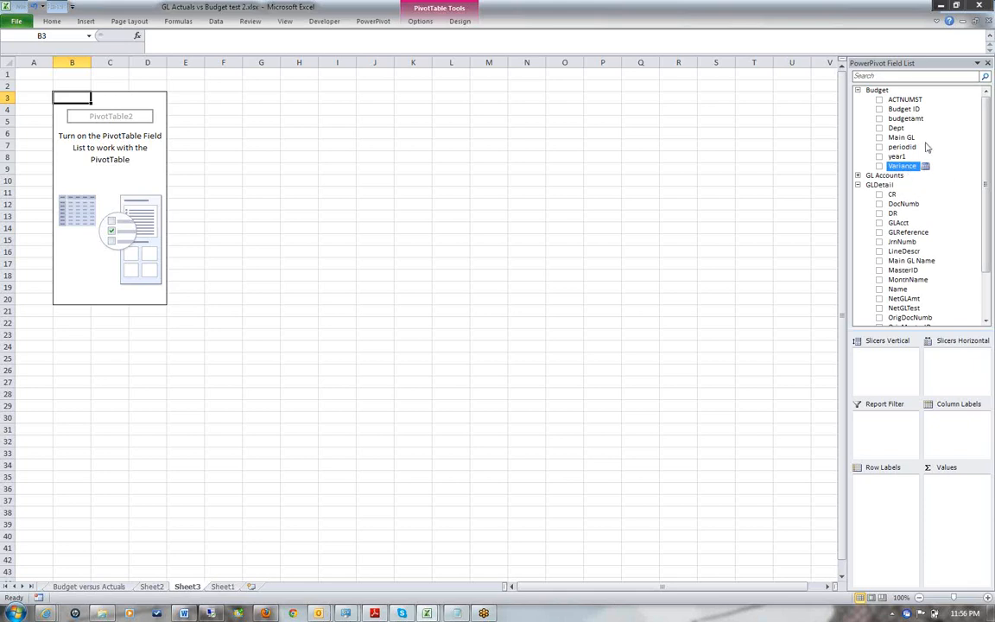
click(907, 121)
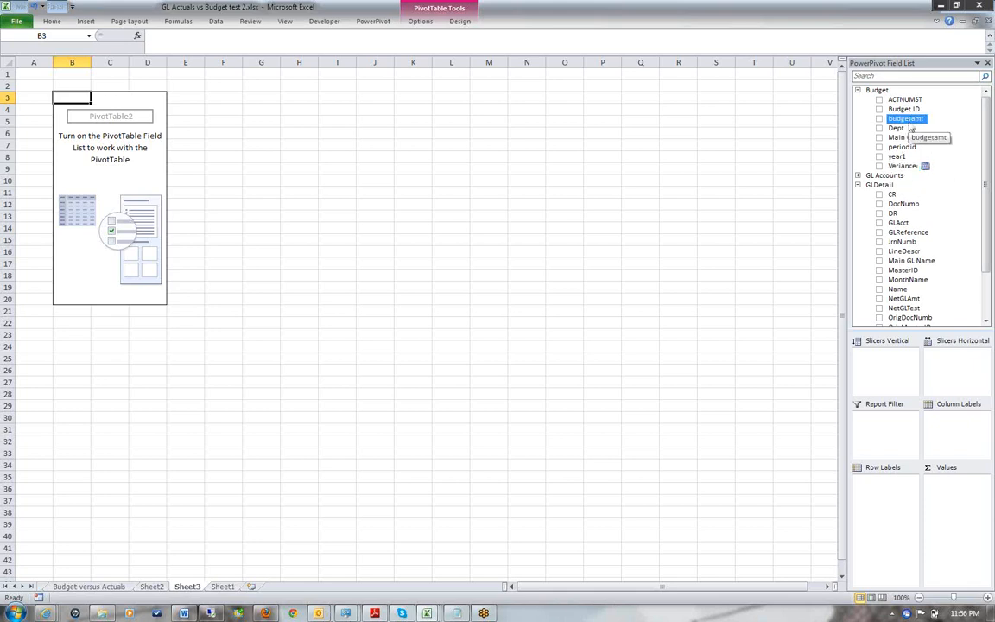
click(905, 298)
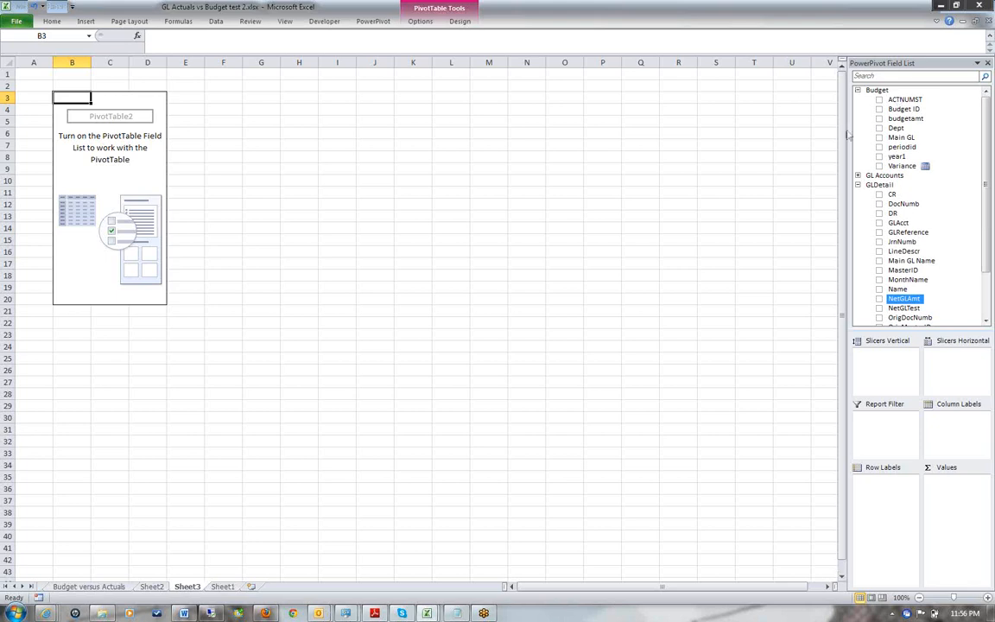
drag(959, 301, 957, 481)
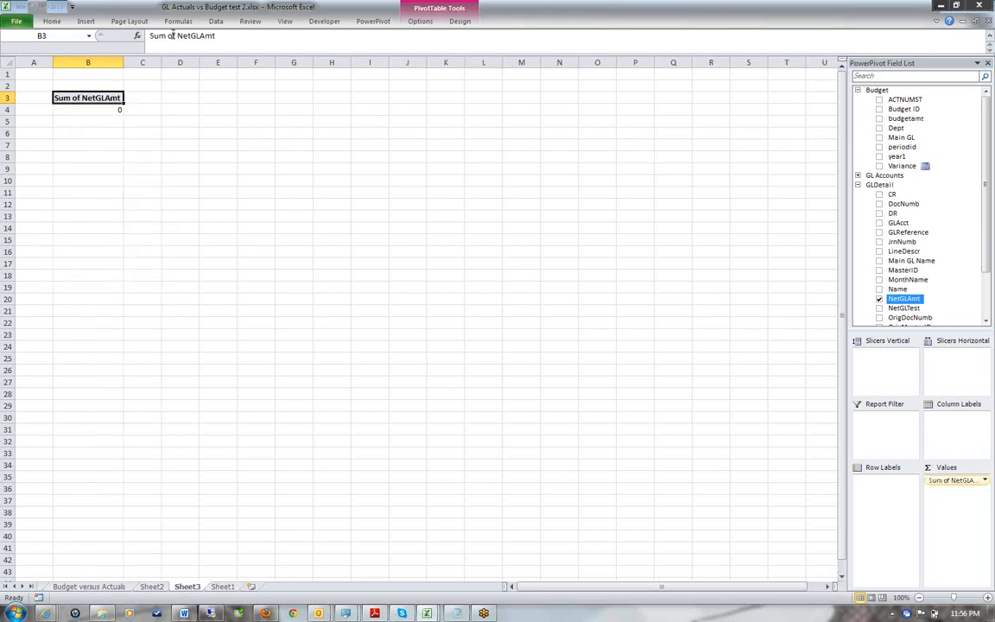
- Rename the PivotTable's value heading in cell B3 to GLAmt
drag(191, 37, 150, 36)
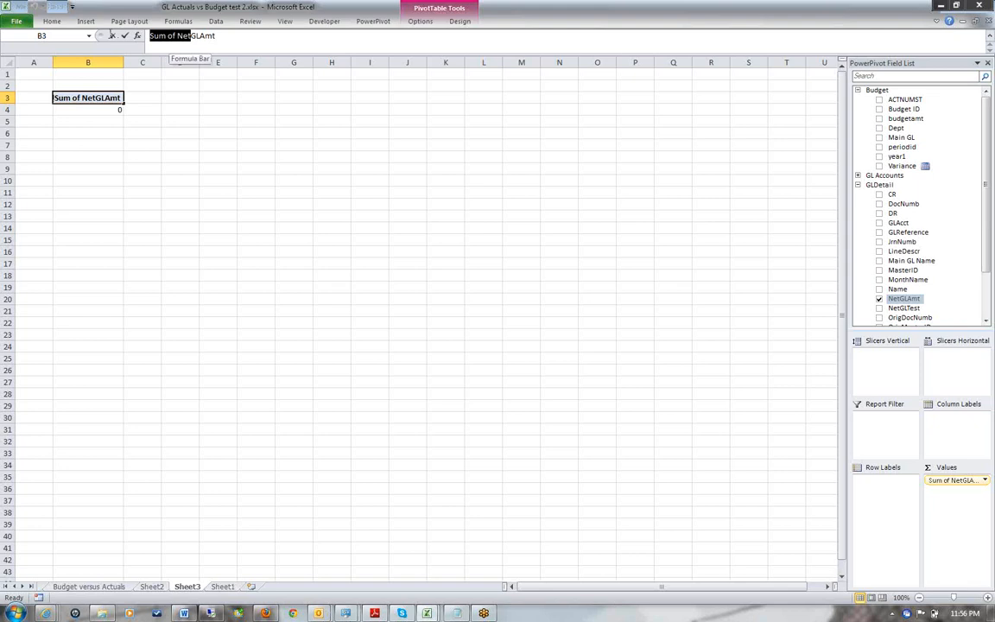
key(BackSpace)
key(Return)
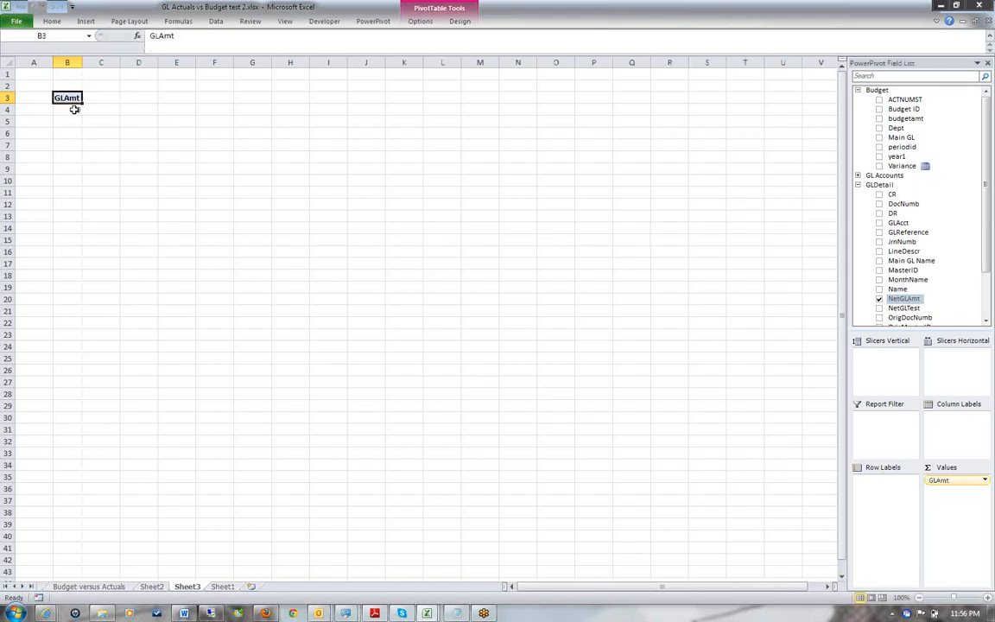
- Format the GLAmt value cell as Number with 0 decimal places and a thousands separator
click(73, 107)
right_click(74, 108)
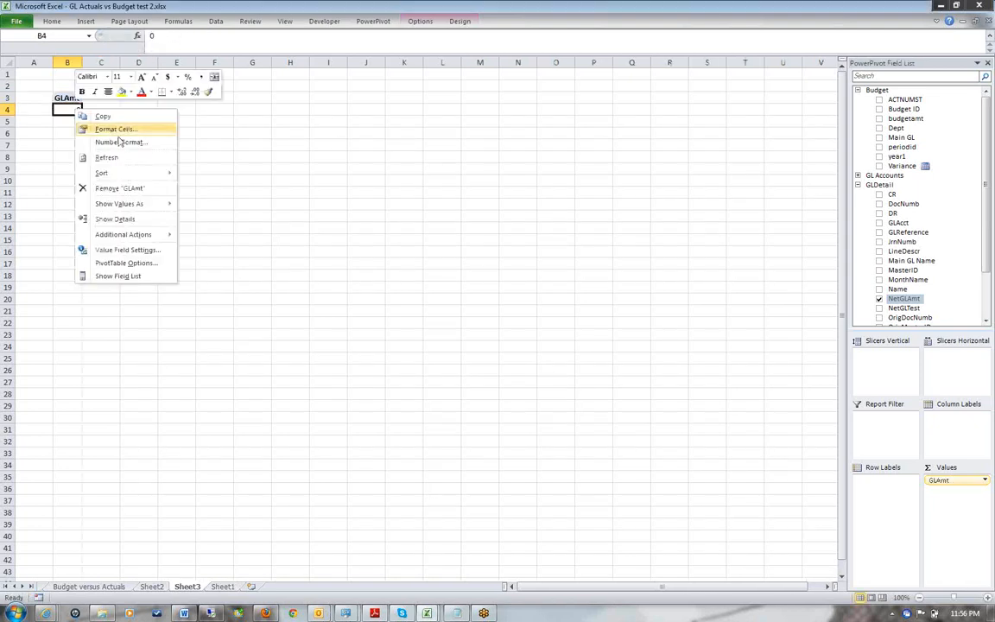
click(111, 131)
click(24, 60)
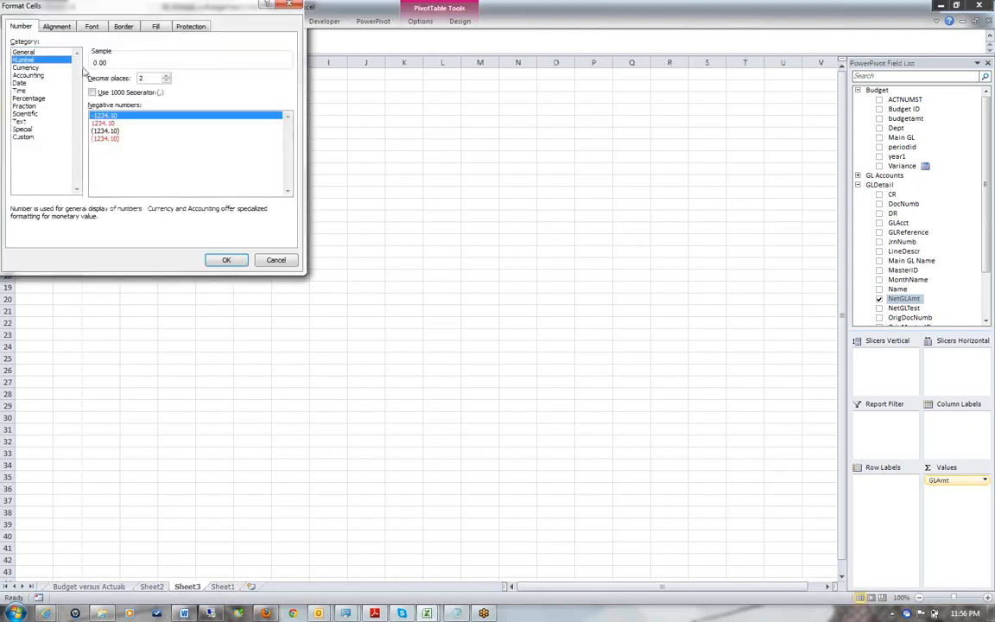
click(165, 80)
click(166, 80)
click(92, 92)
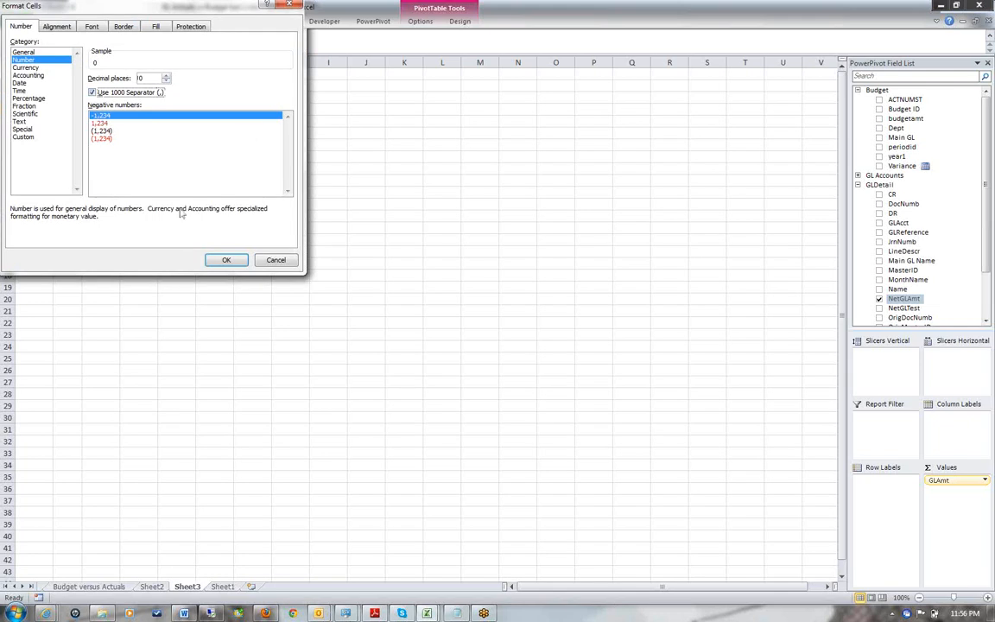
click(223, 260)
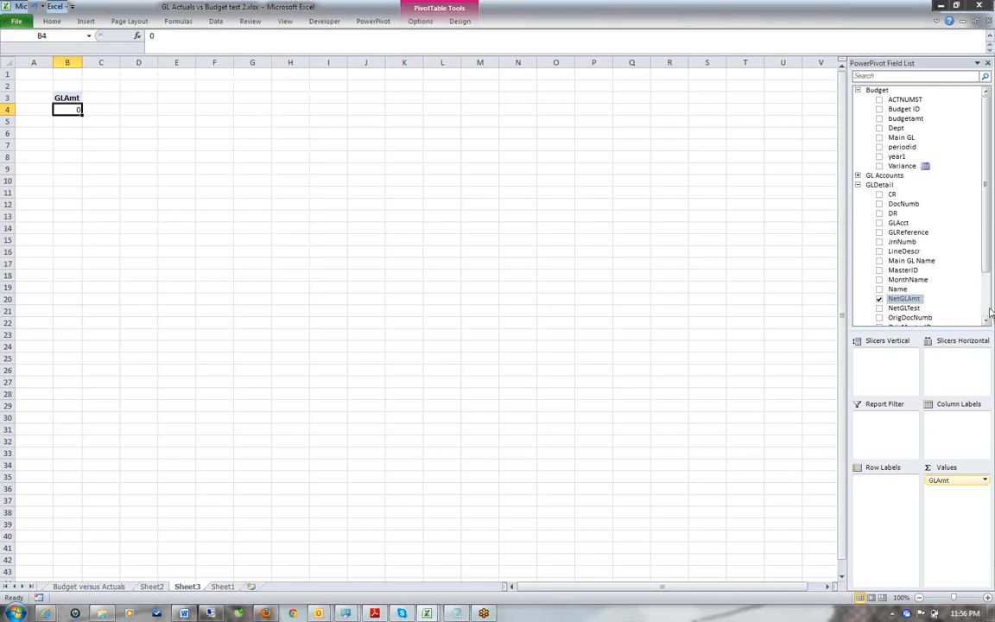
- Add the Mname field from the MonthName table as the PivotTable's column labels
scroll(890, 285, down, 2)
click(859, 308)
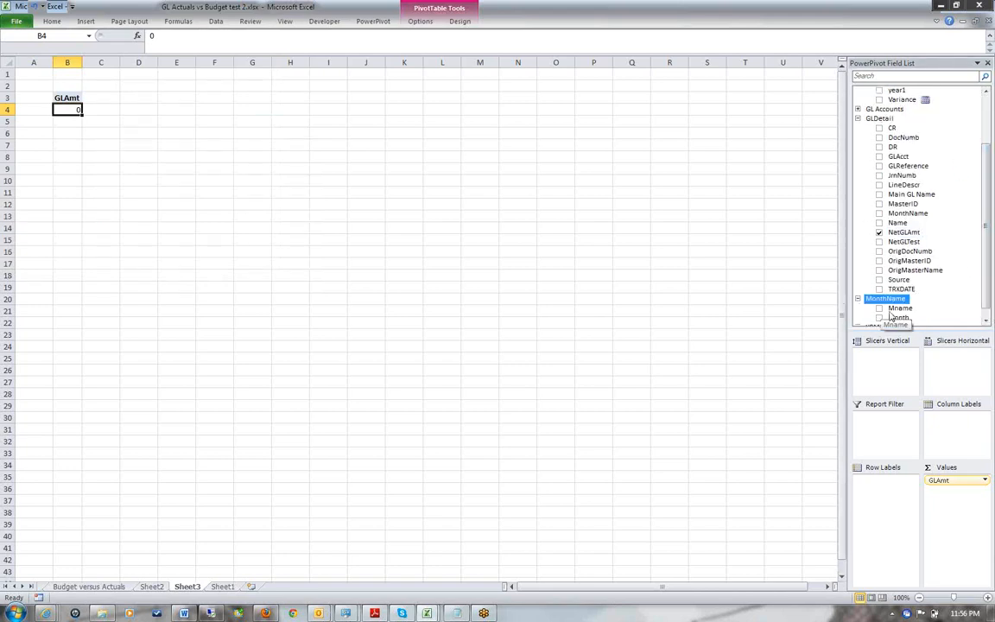
drag(899, 309, 945, 419)
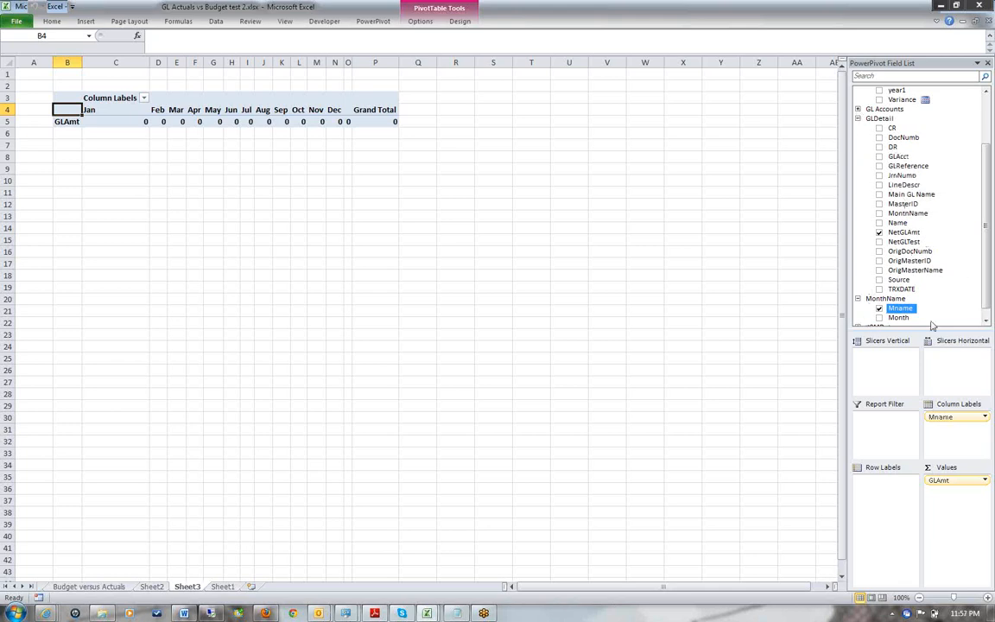
- Add the Main GL field from the GL Accounts table as the PivotTable's row labels
scroll(890, 315, down, 1)
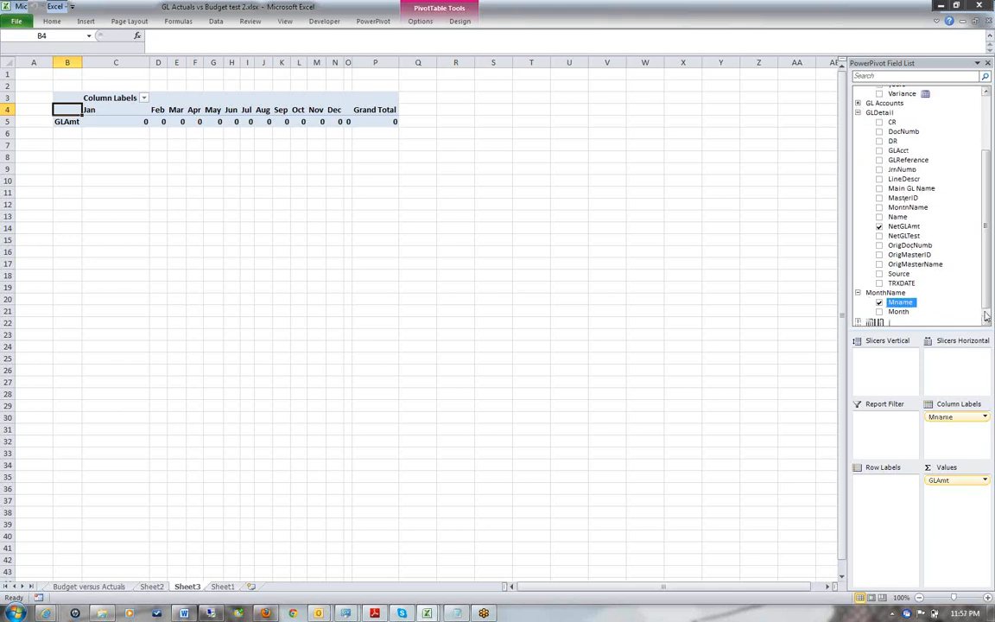
click(858, 318)
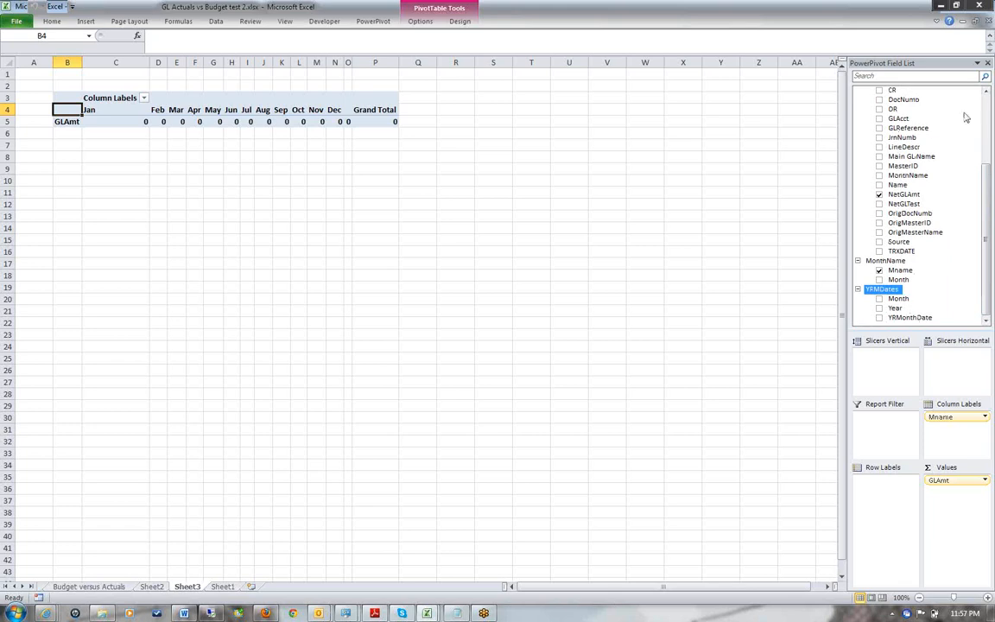
click(987, 22)
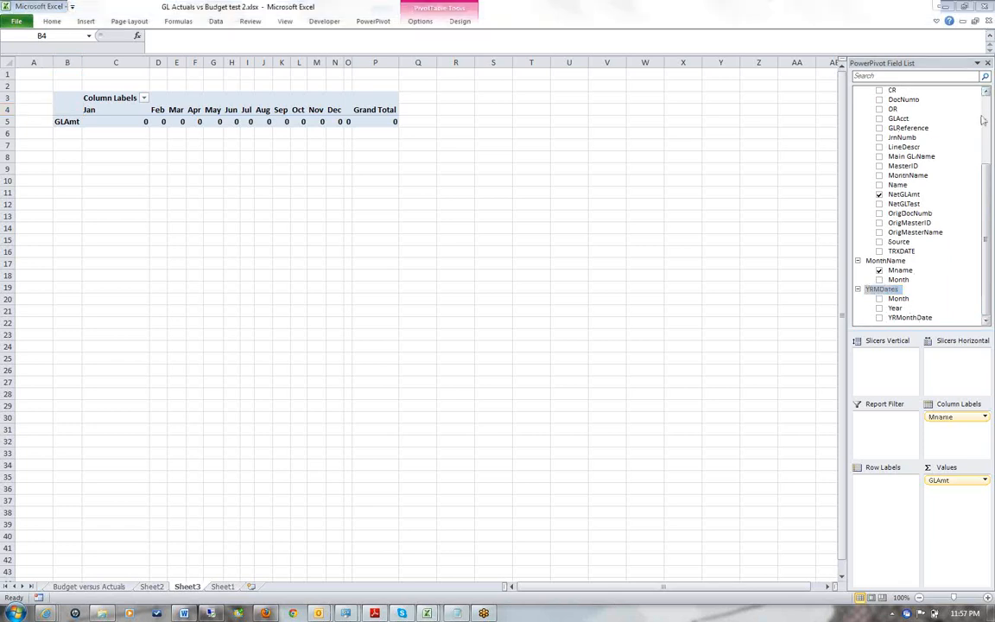
click(986, 110)
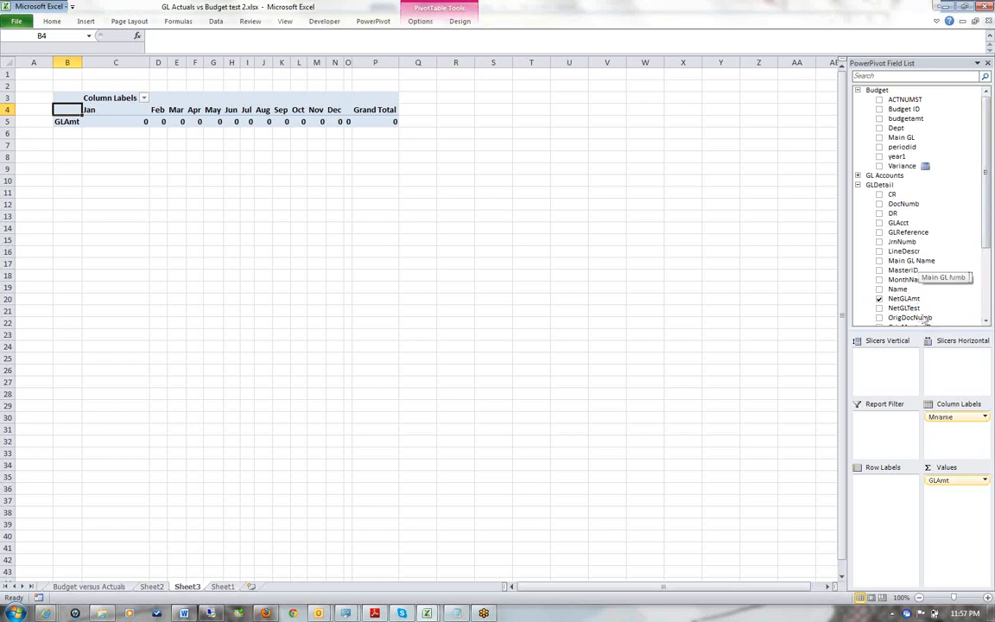
click(857, 185)
click(858, 175)
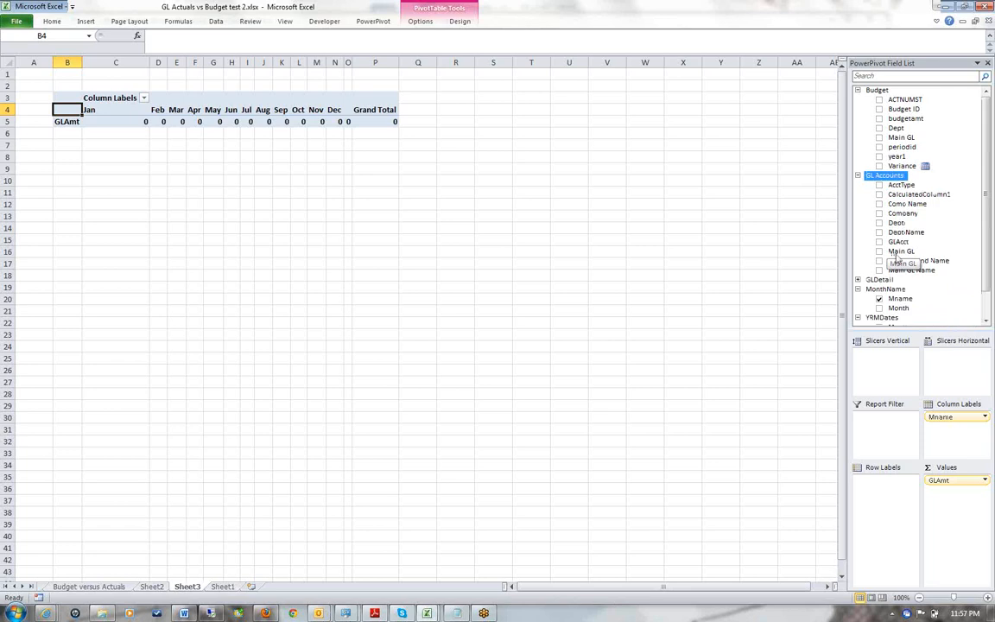
click(900, 252)
drag(900, 252, 903, 484)
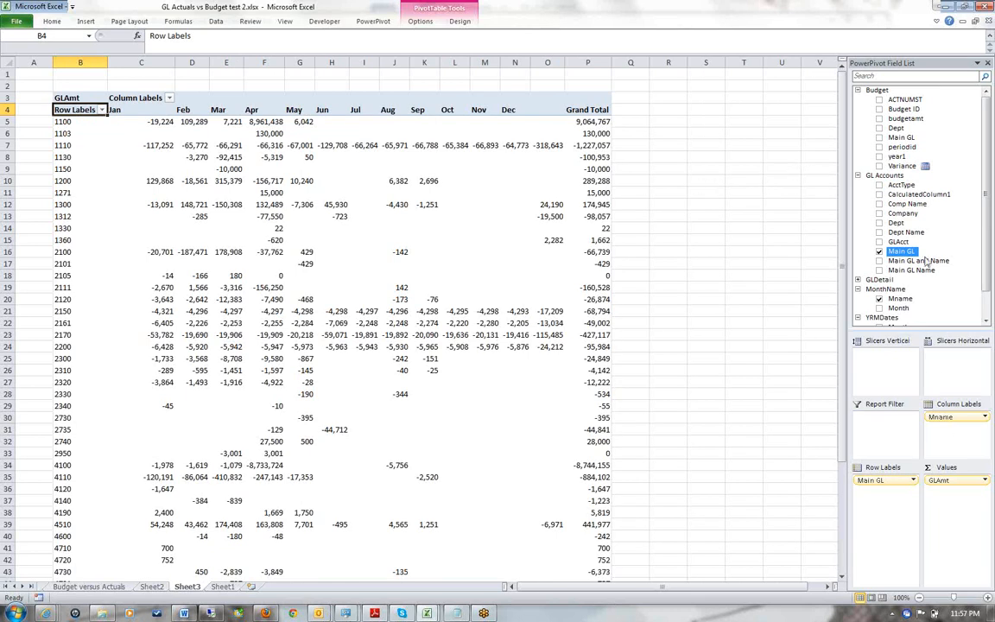
- Add Year and Month from the YRMDates table as horizontal slicers and filter the Year slicer to 2017
click(879, 298)
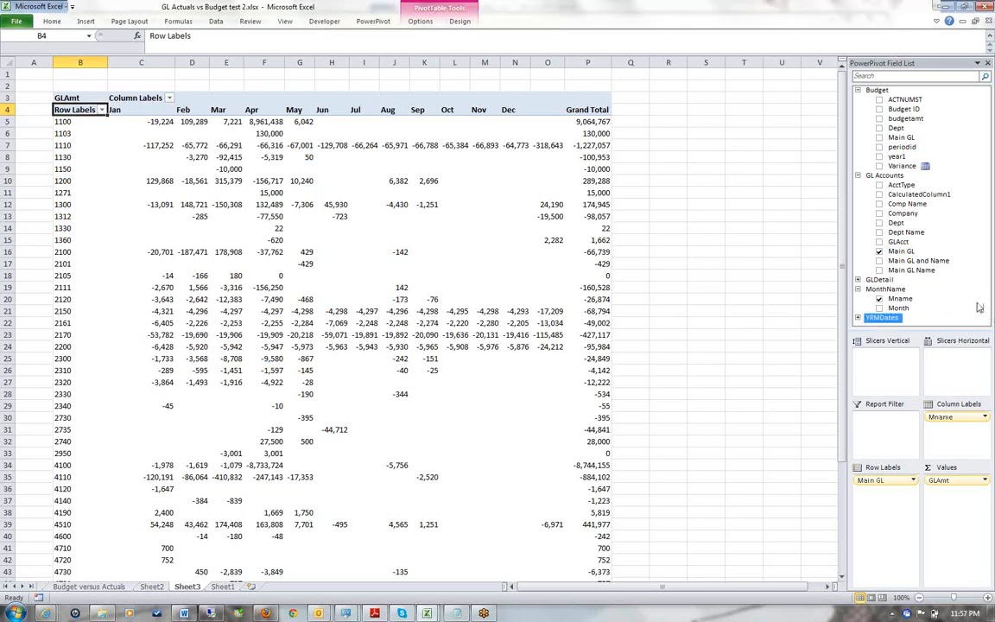
double_click(881, 317)
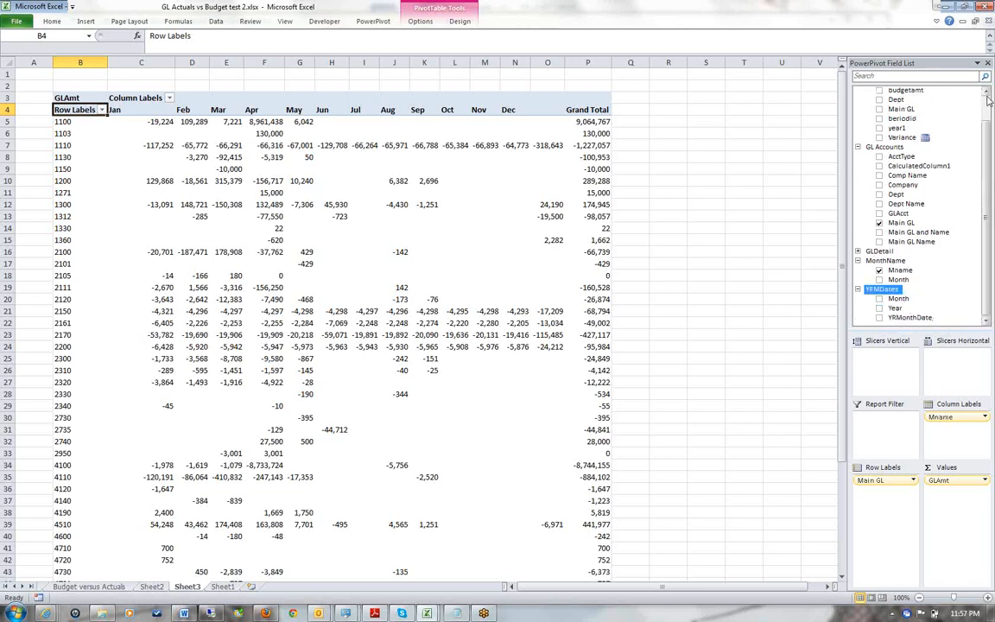
scroll(988, 100, up, 1)
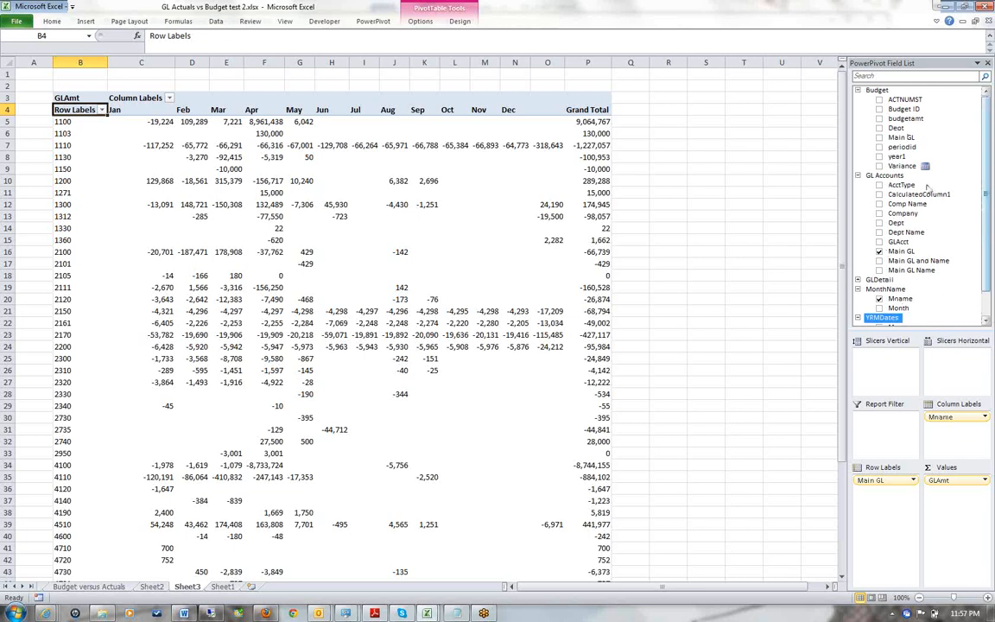
double_click(880, 279)
scroll(922, 270, down, 1)
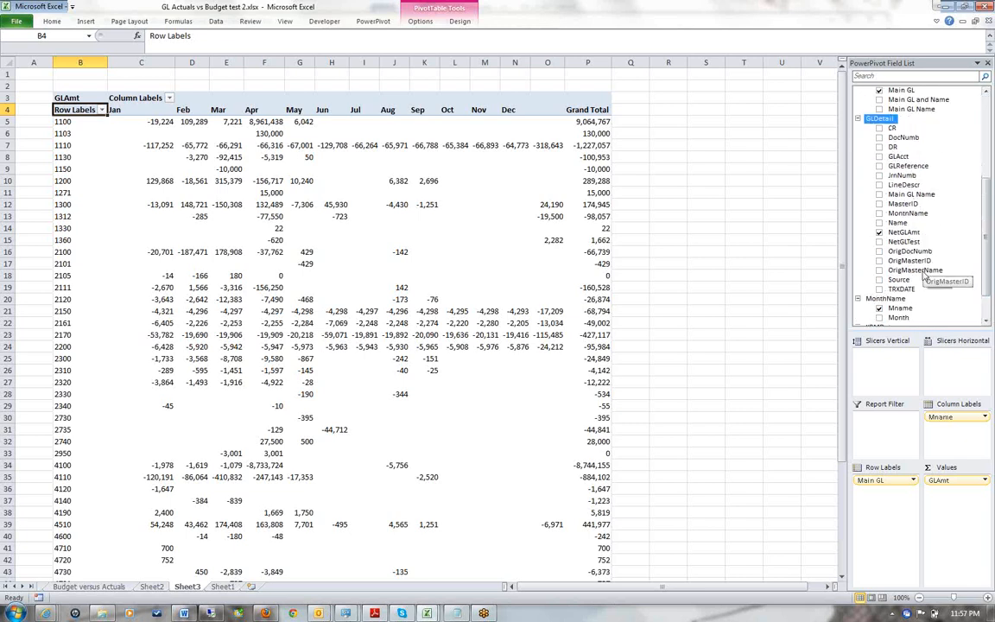
scroll(925, 275, down, 1)
click(896, 308)
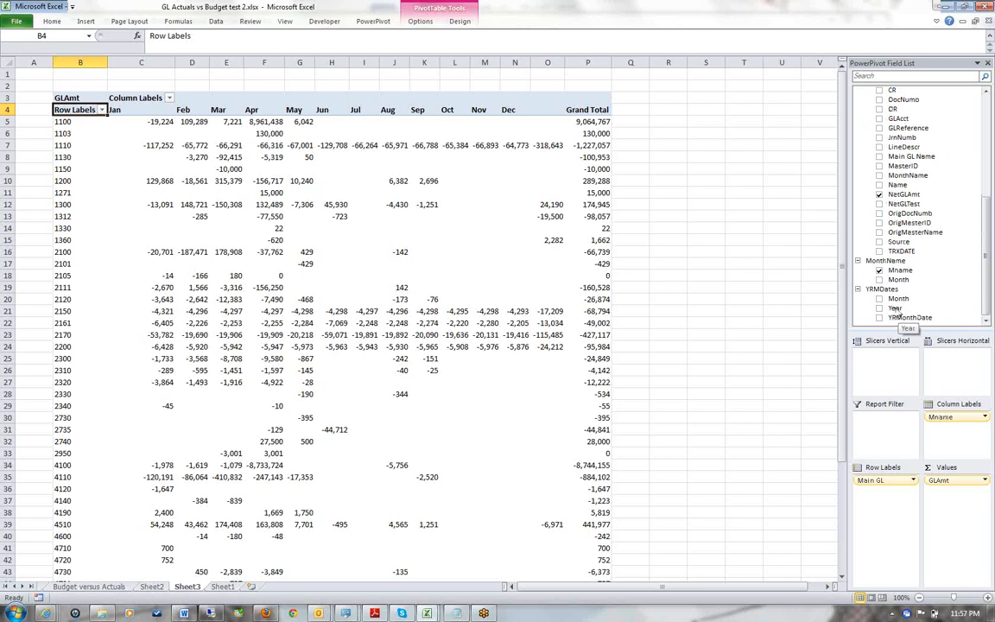
drag(896, 310, 946, 359)
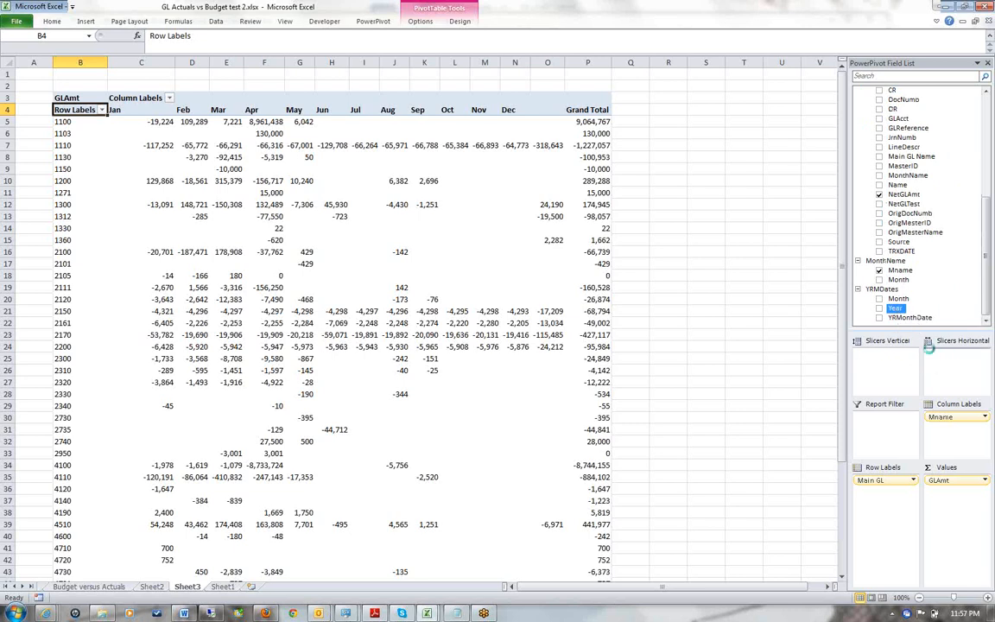
drag(898, 300, 946, 363)
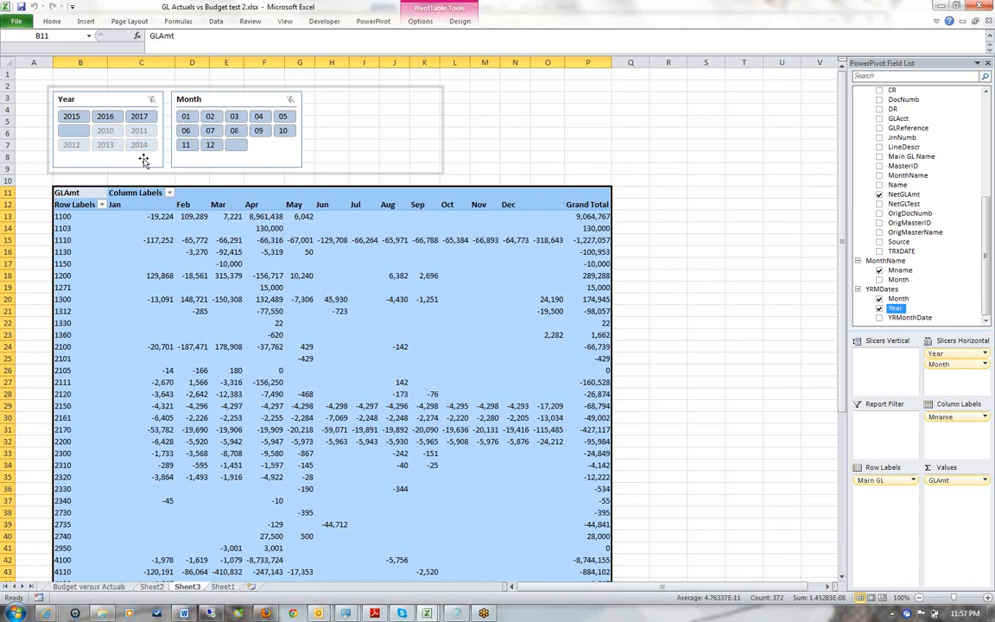
click(139, 116)
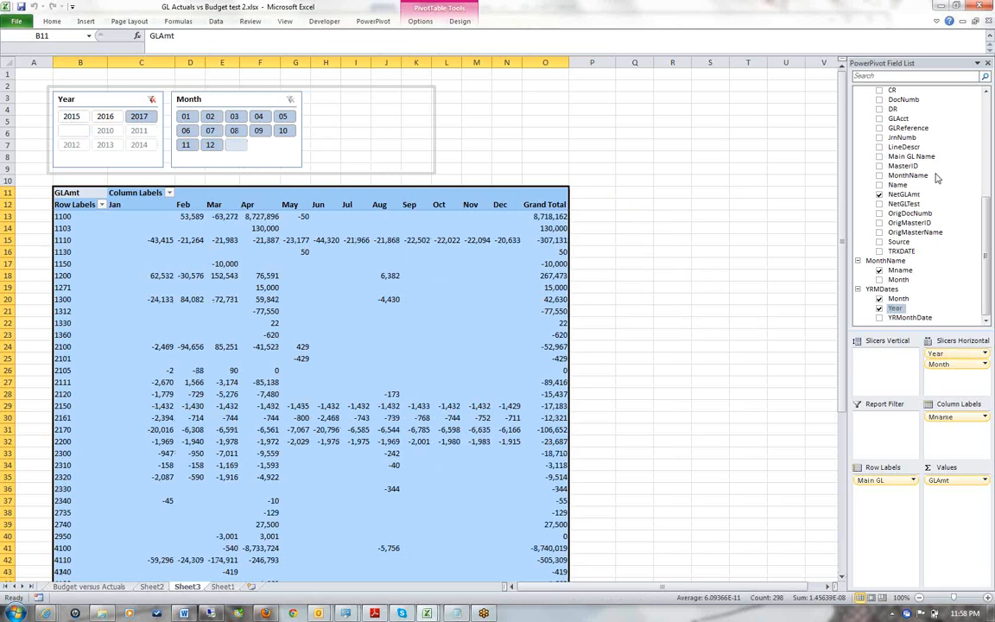
- Add AcctType, Dept and Company from the GL Accounts table as vertical slicers, with AcctType filtered to P/L
click(989, 104)
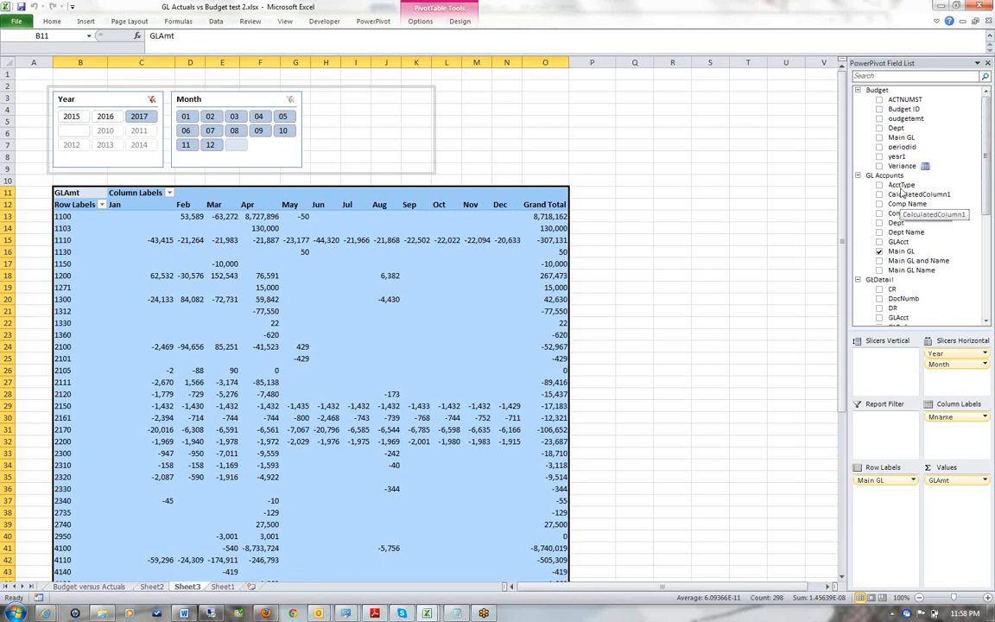
drag(901, 186, 892, 346)
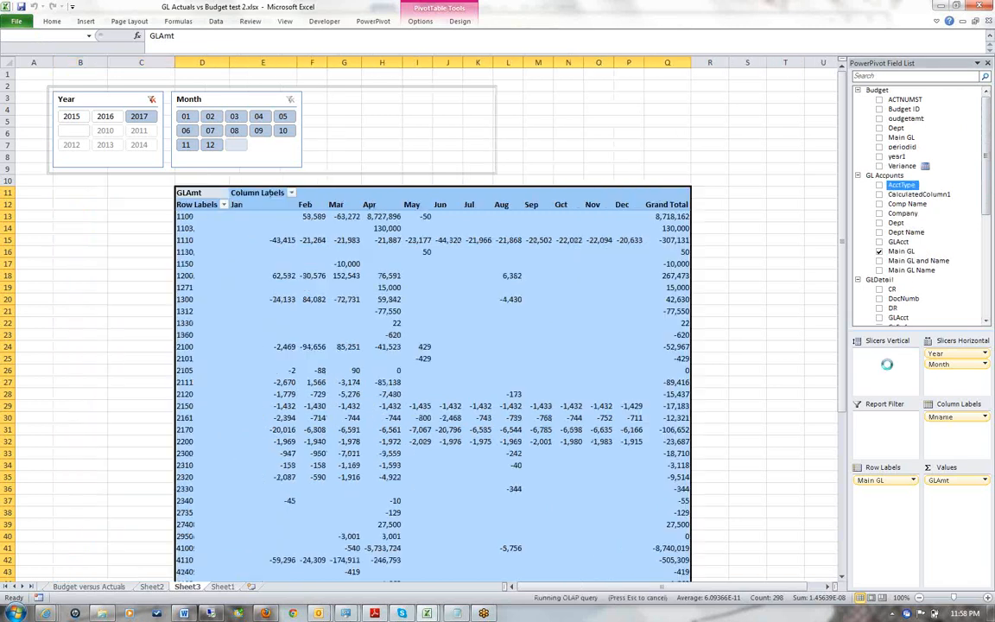
click(102, 212)
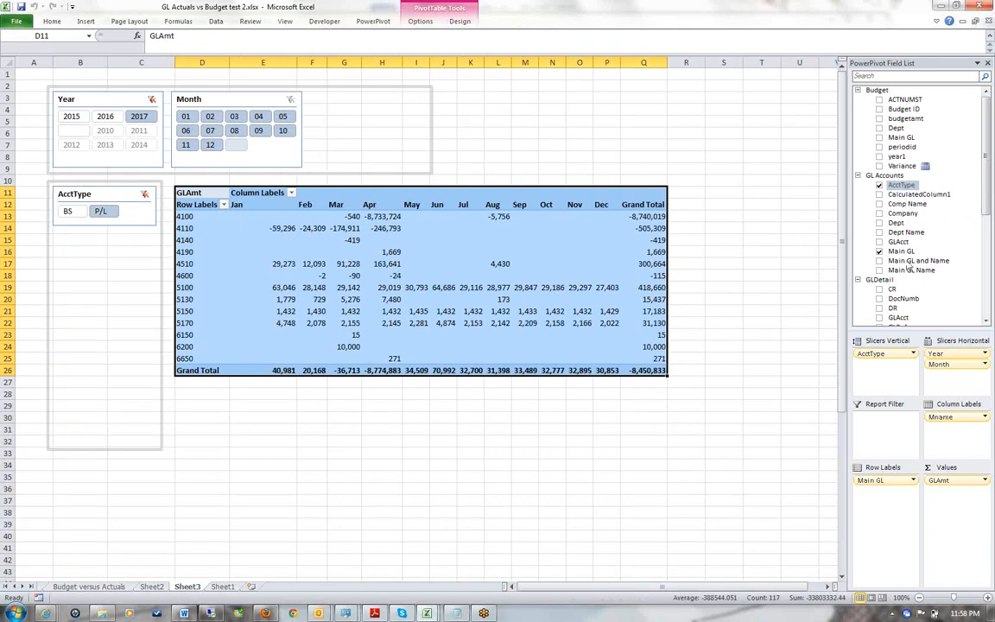
drag(896, 223, 878, 363)
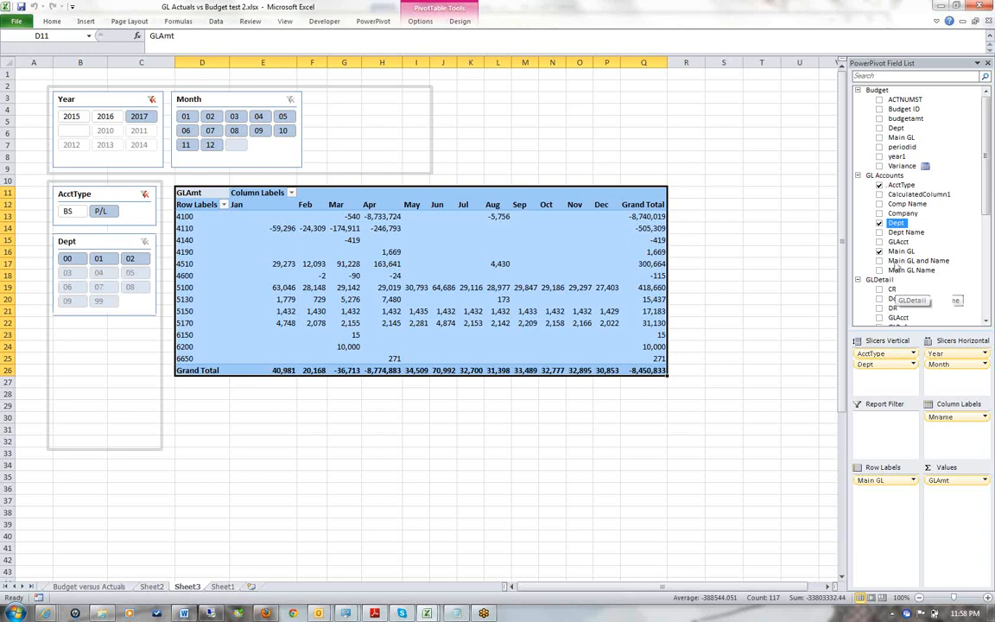
drag(902, 214, 889, 377)
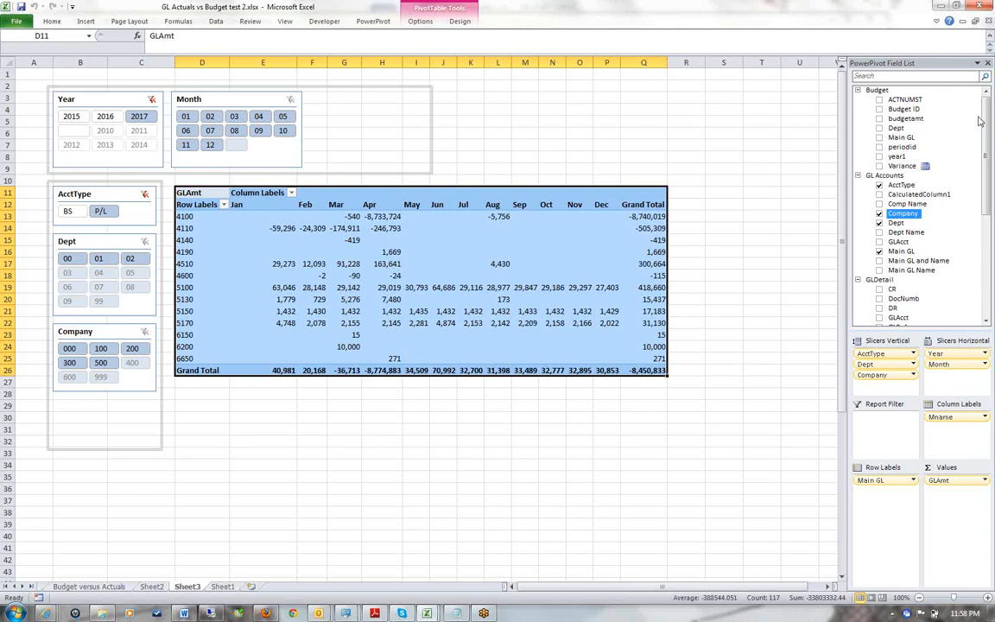
- Add GLAcct from GL Accounts and OrigMasterID from GLDetail as row labels below Main GL
scroll(990, 296, down, 7)
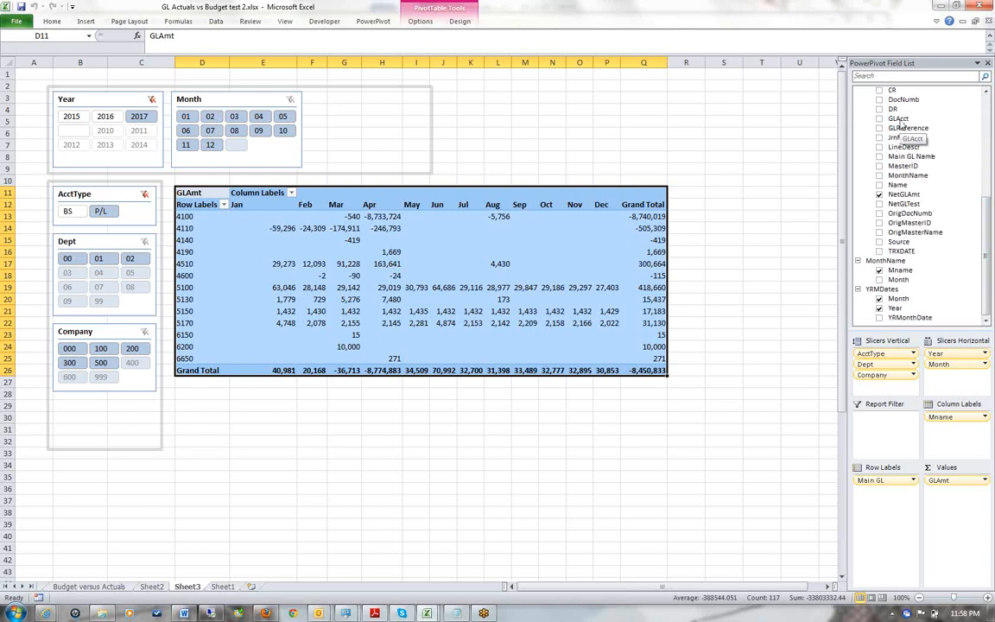
scroll(902, 202, up, 7)
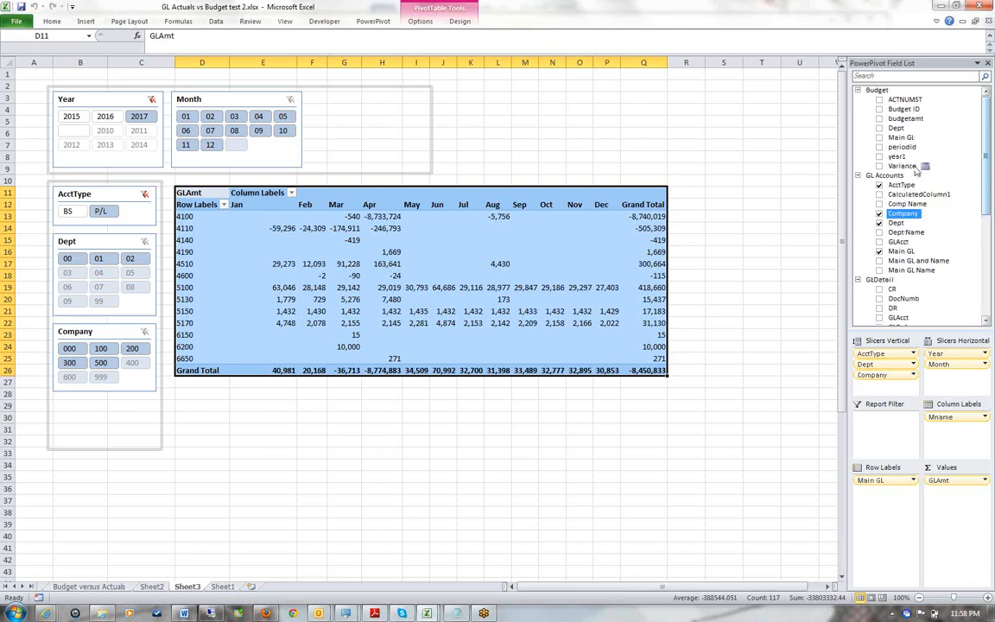
drag(899, 242, 899, 492)
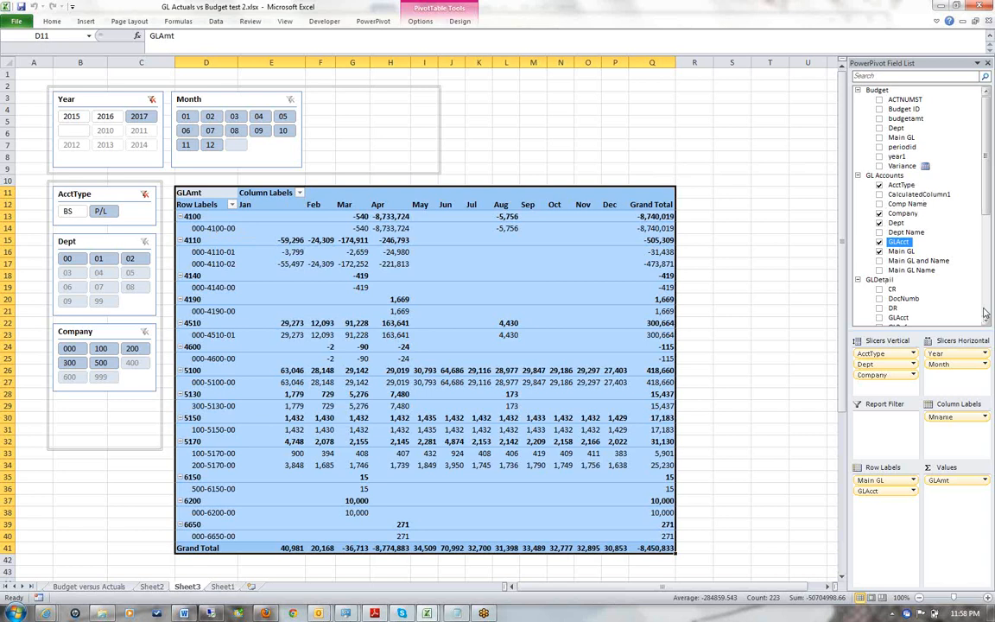
scroll(930, 257, down, 7)
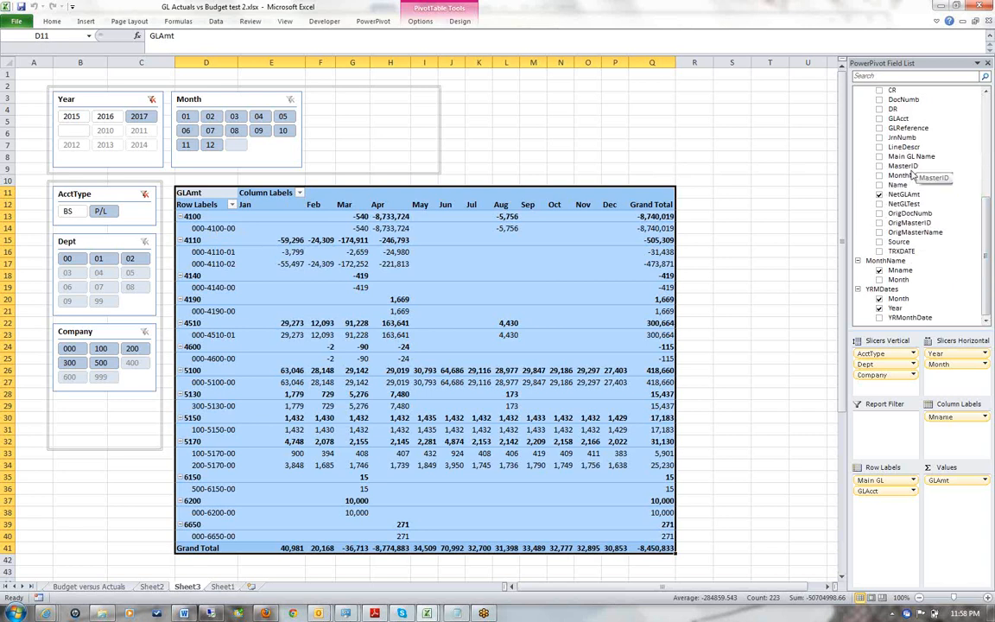
drag(910, 223, 890, 499)
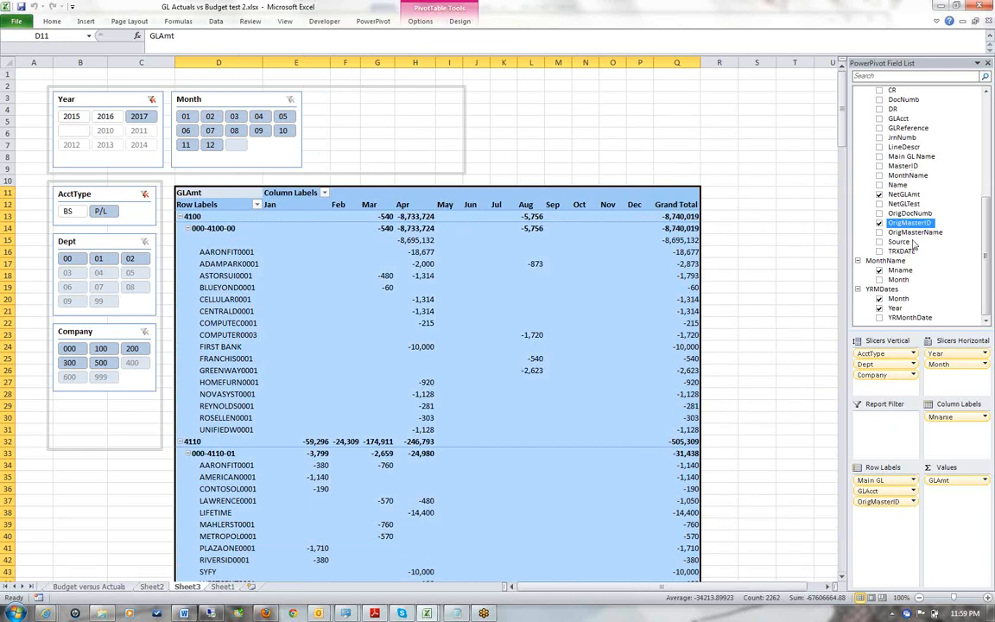
- Add Source from the GLDetail table as a horizontal slicer, try filtering it to PMCHK, and settle on PMTRX
click(989, 104)
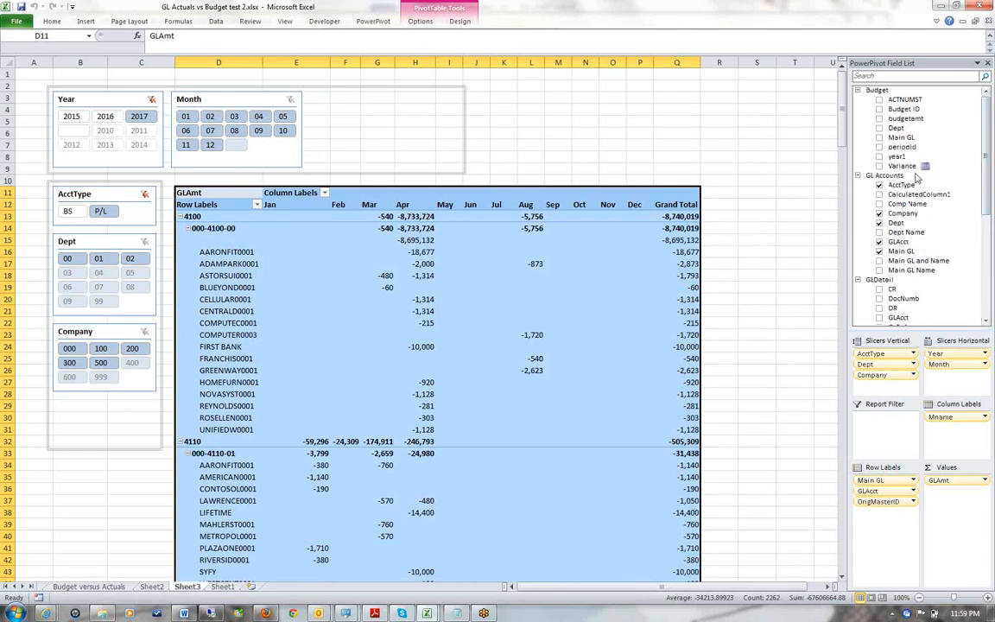
scroll(974, 295, down, 7)
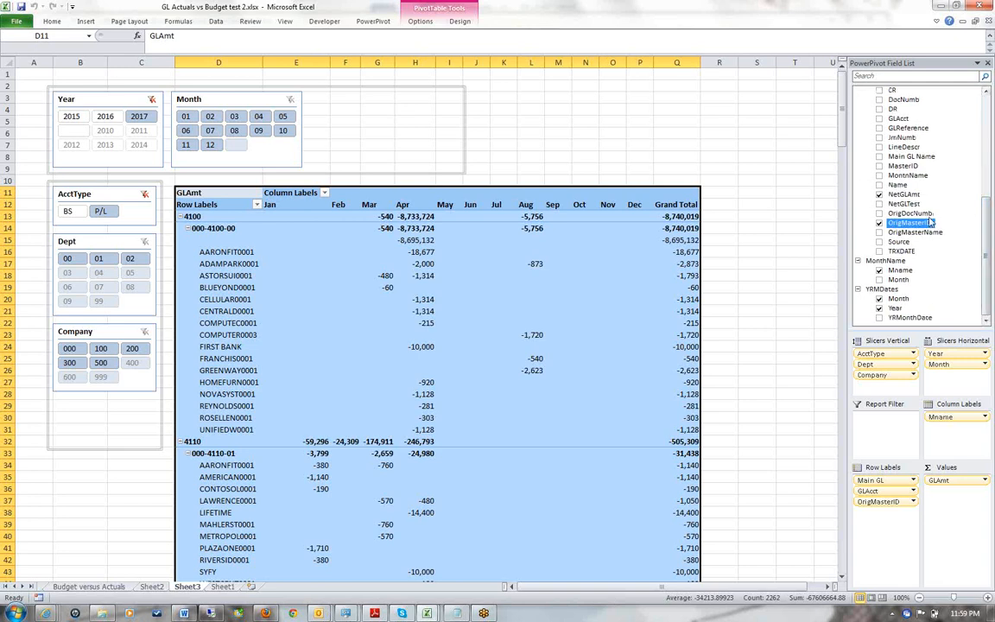
drag(899, 242, 932, 372)
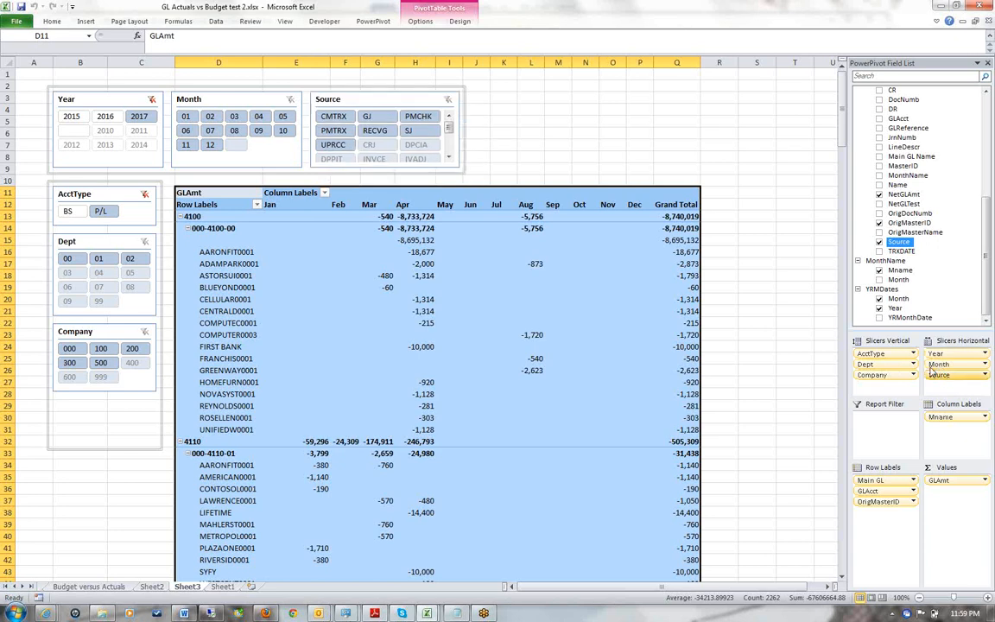
click(419, 120)
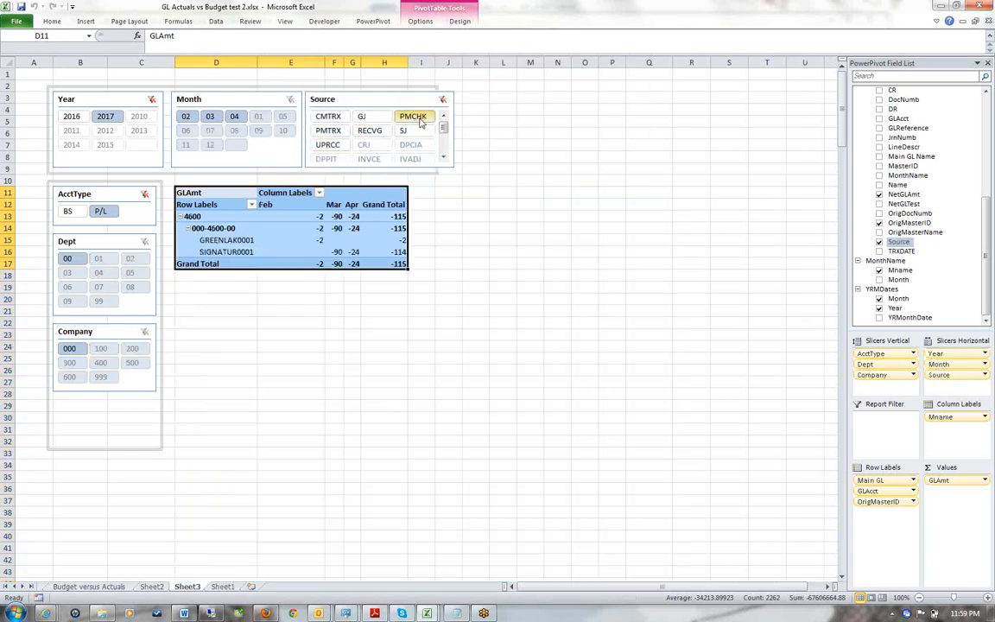
click(333, 130)
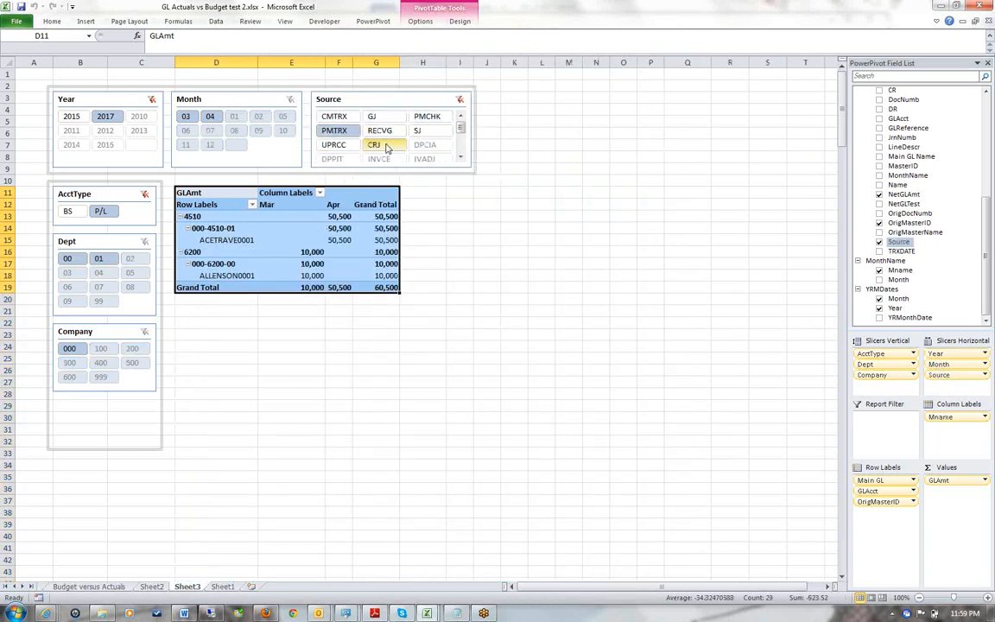
- Include BS accounts in the AcctType slicer selection and add POIVC to the Source slicer selection
click(459, 159)
click(459, 159)
click(460, 159)
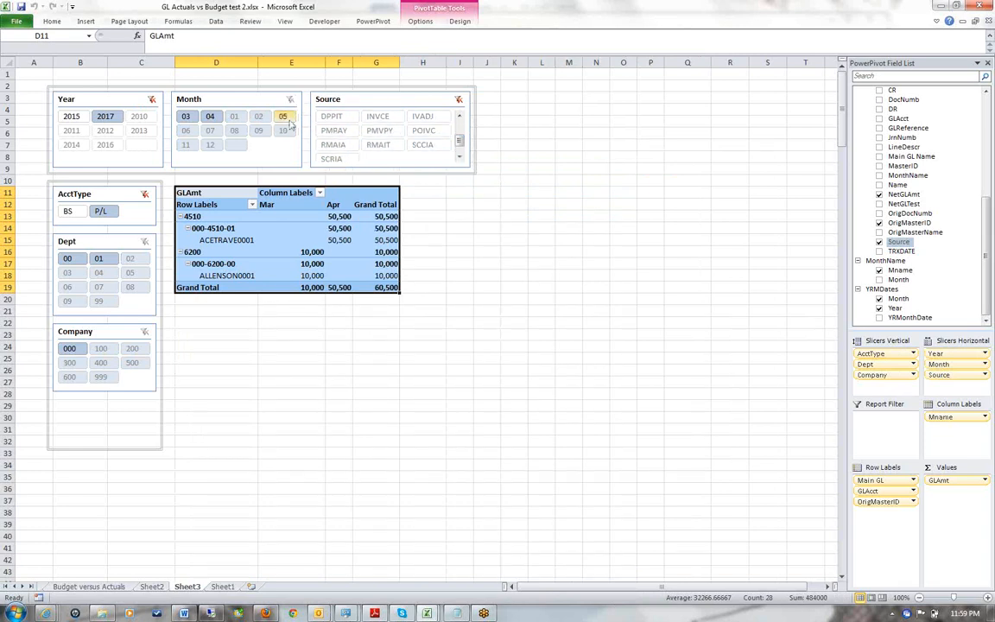
ctrl+click(75, 215)
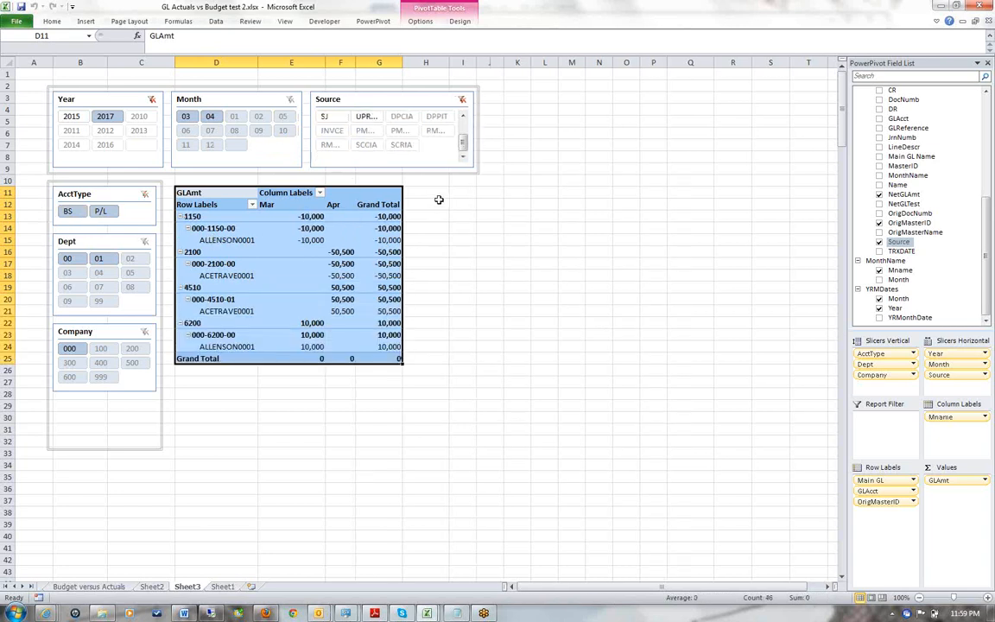
scroll(463, 127, up, 2)
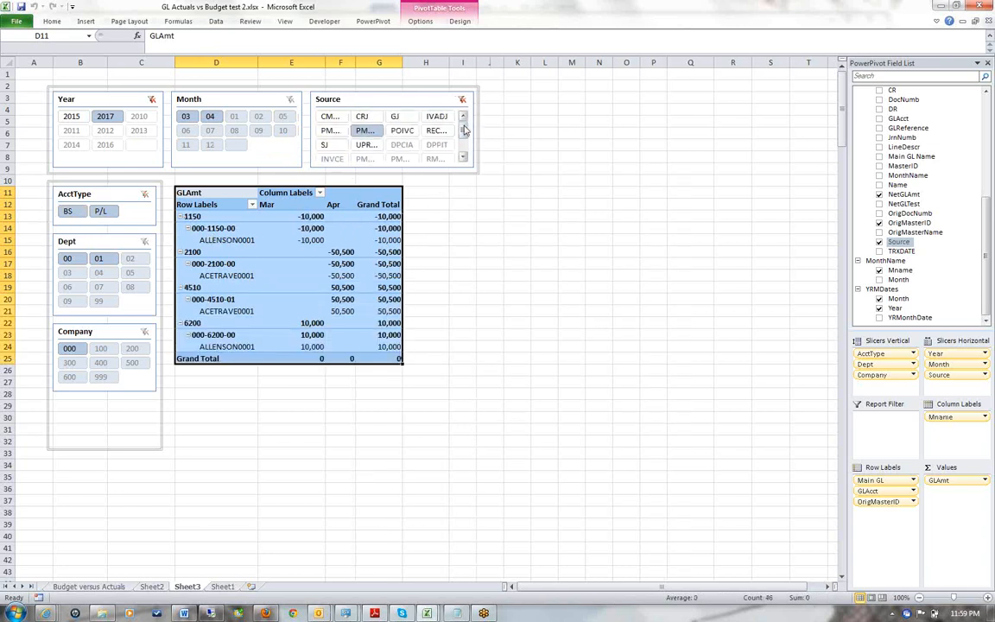
ctrl+click(402, 131)
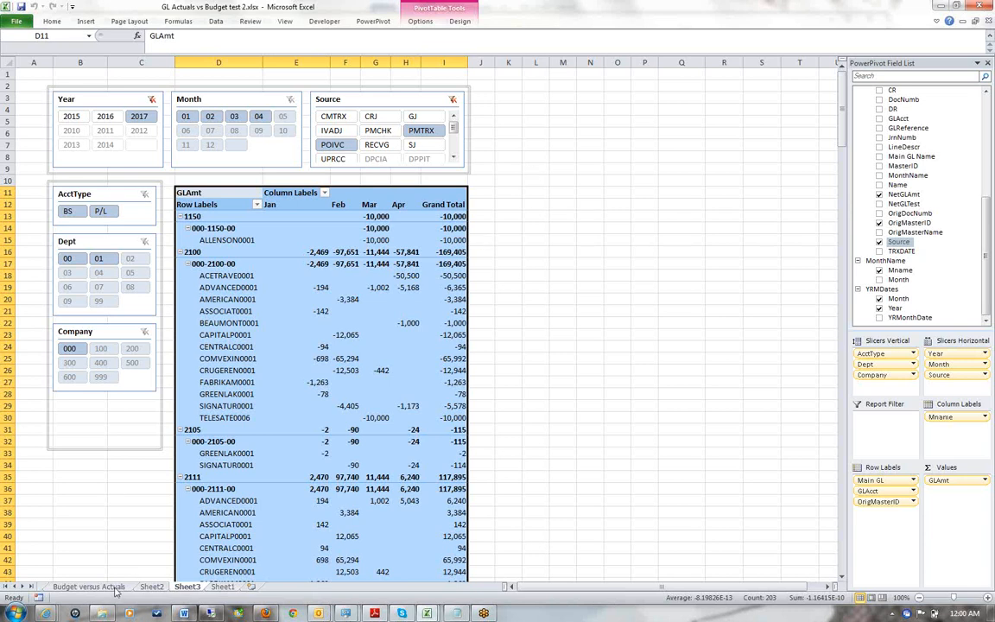
- Open the Budget versus Actuals sheet and filter its PivotTable to department 01
click(88, 587)
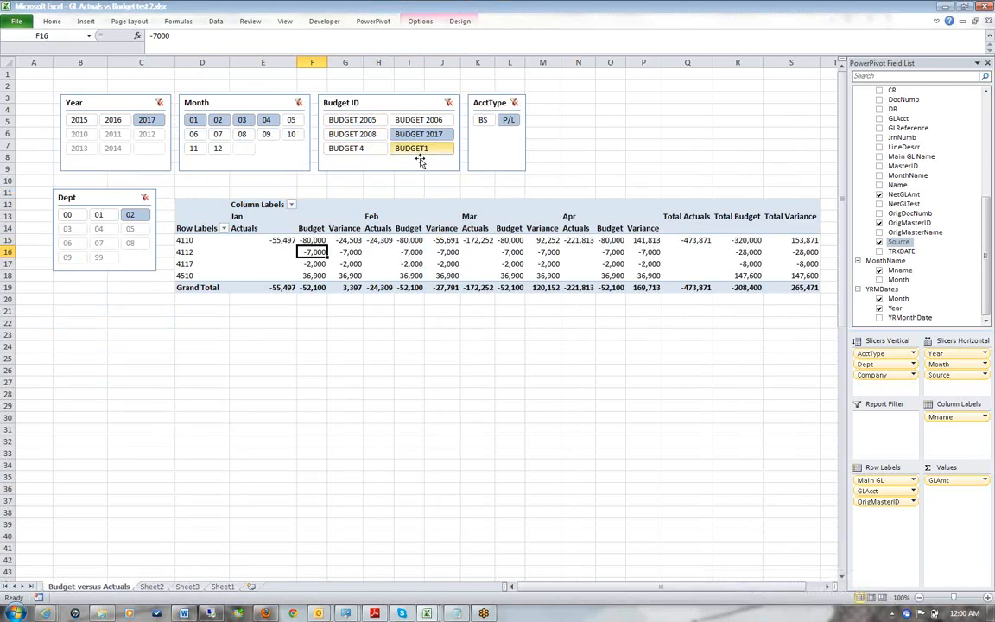
click(99, 214)
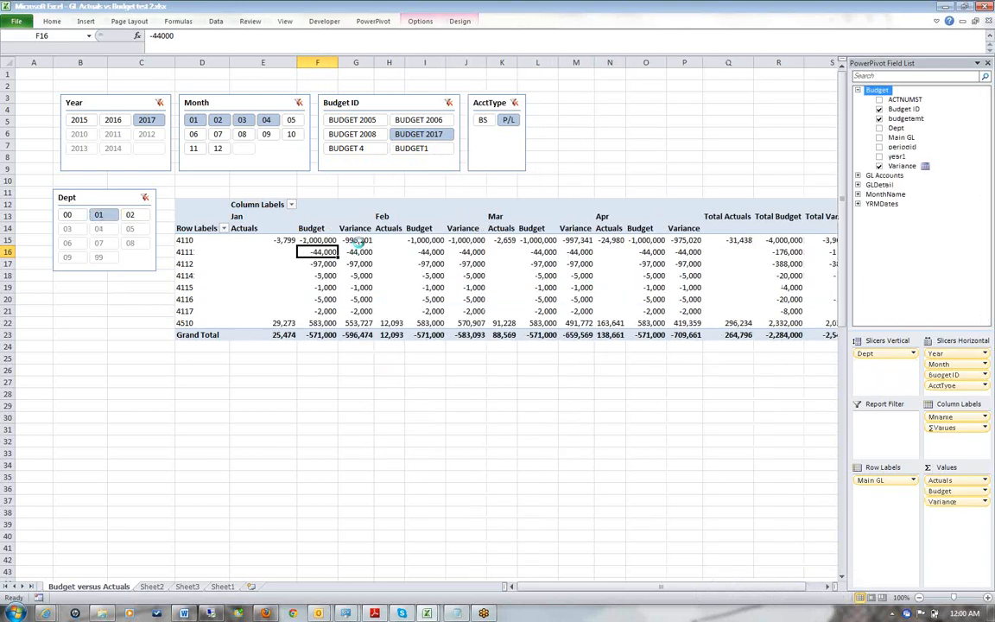
- Preview BUDGET 2006 and BS accounts one at a time in the report's slicers, returning to BUDGET 2017 and P/L
click(418, 120)
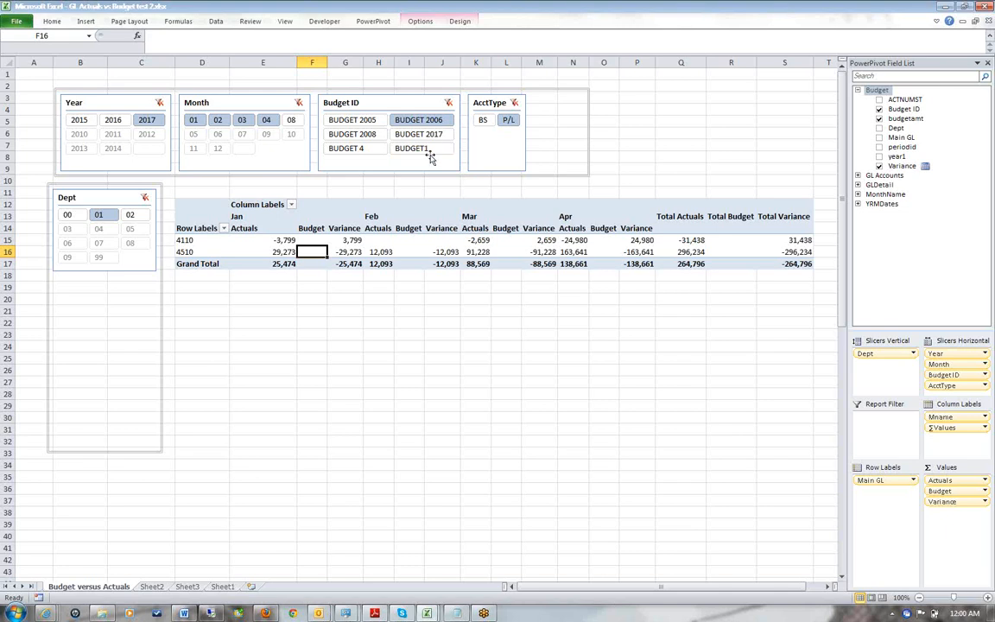
click(419, 134)
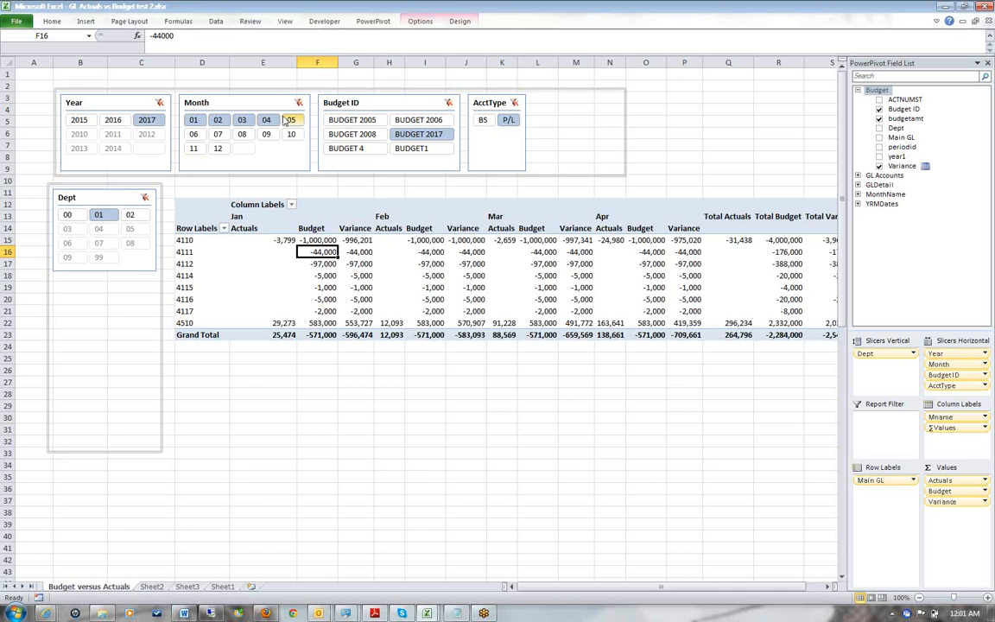
click(482, 120)
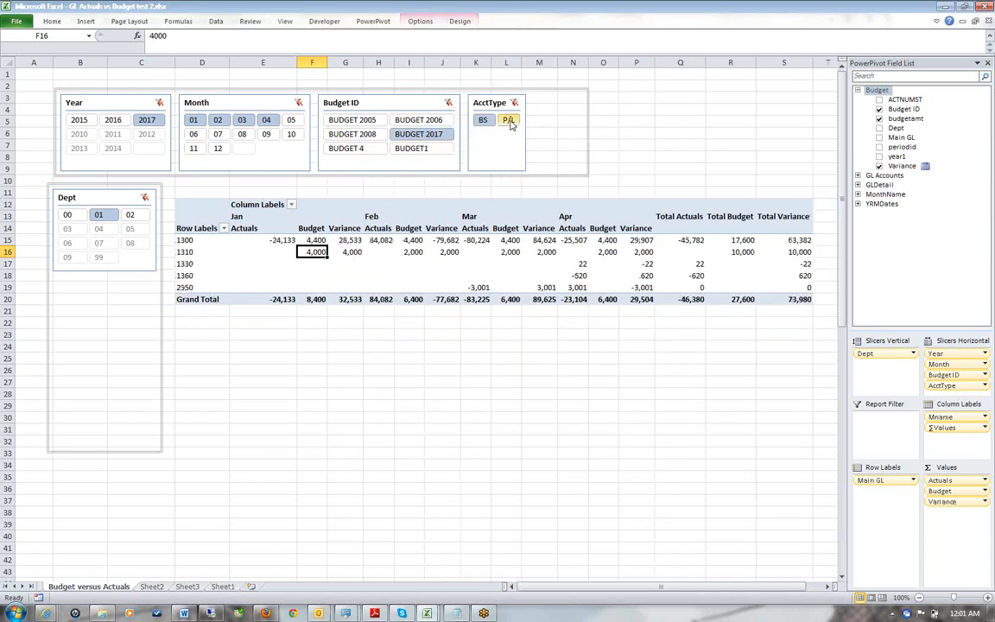
click(509, 121)
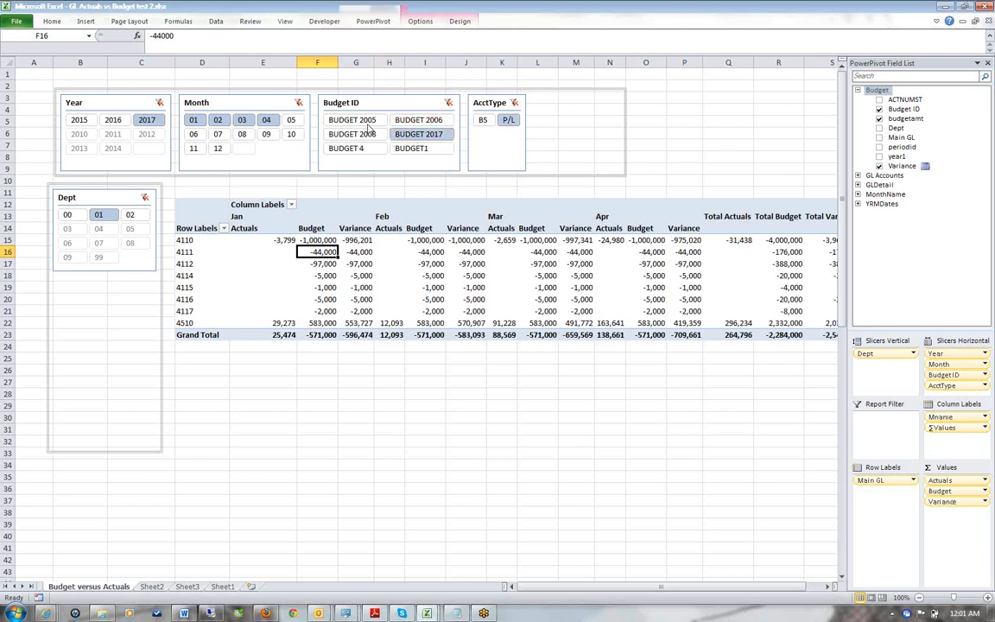
- Switch to the Sales Powerpivot workbook and filter its Salesperson sheet to year 2013 and one salesperson, adding 2012 to the year selection
mouse_move(527, 276)
click(238, 614)
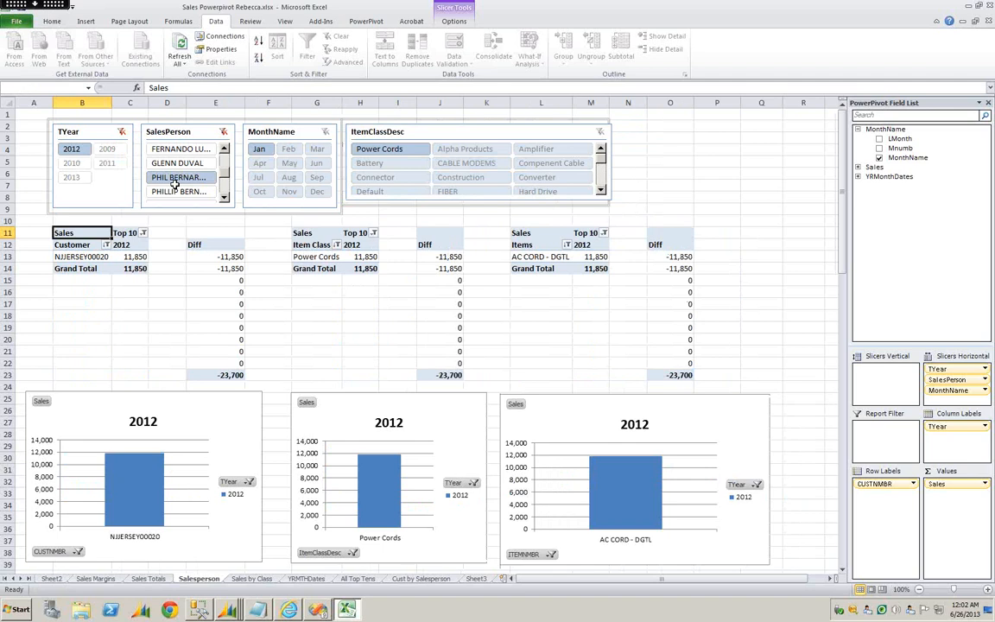
click(73, 178)
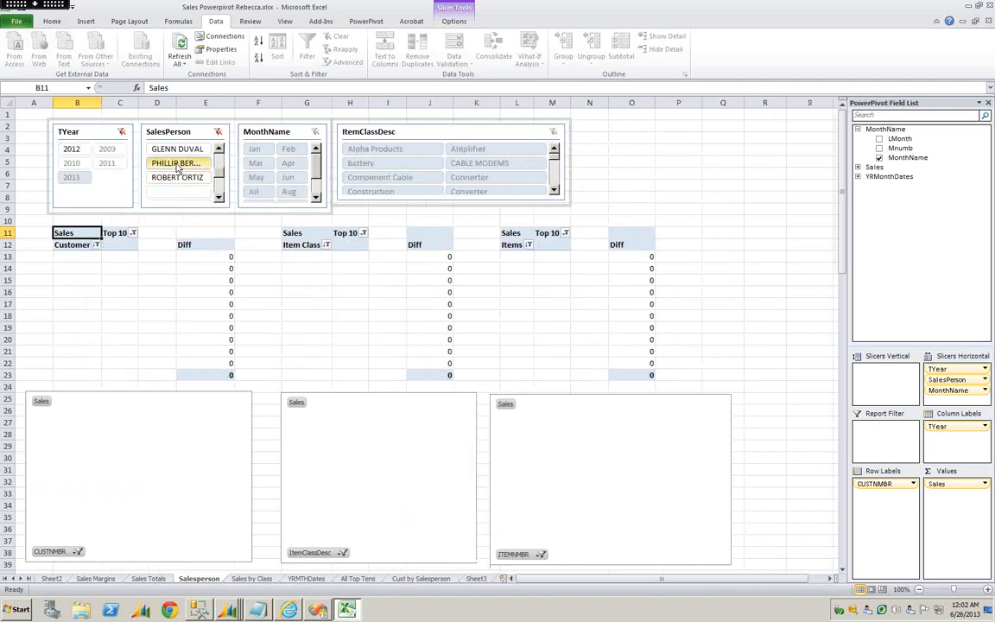
click(176, 164)
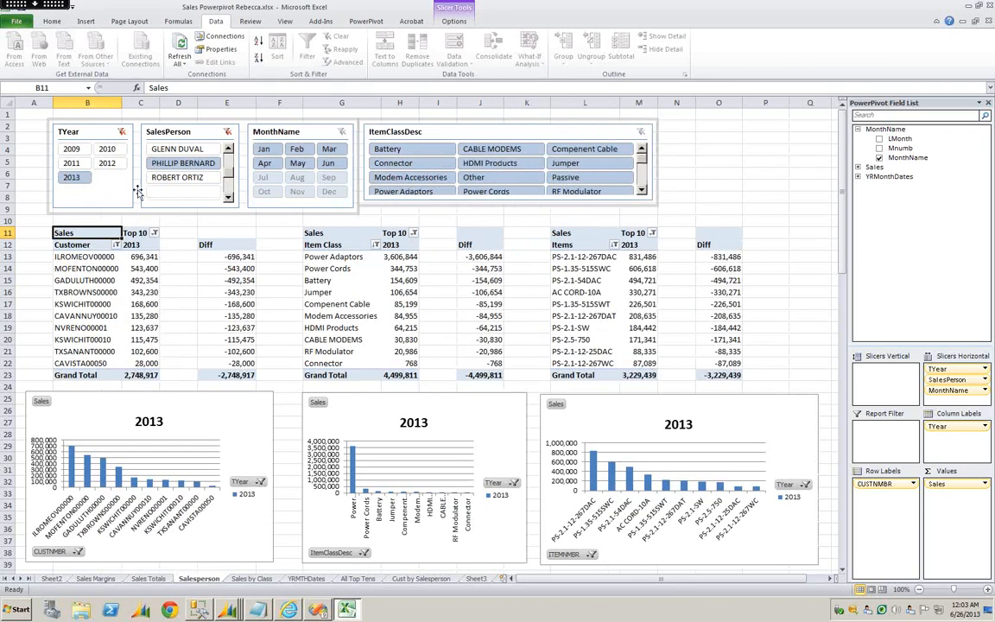
ctrl+click(107, 163)
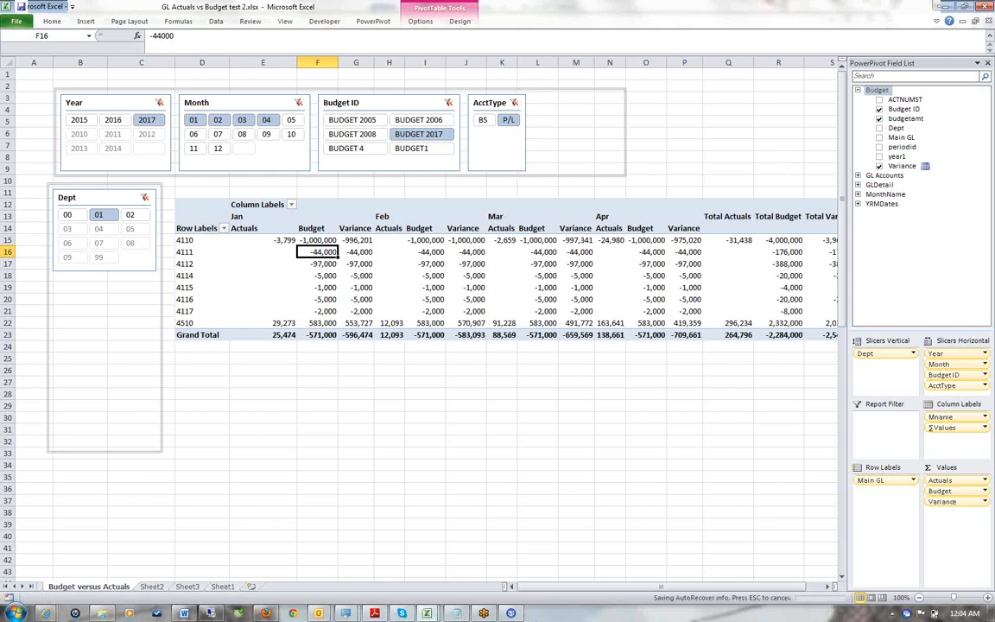
right_click(488, 616)
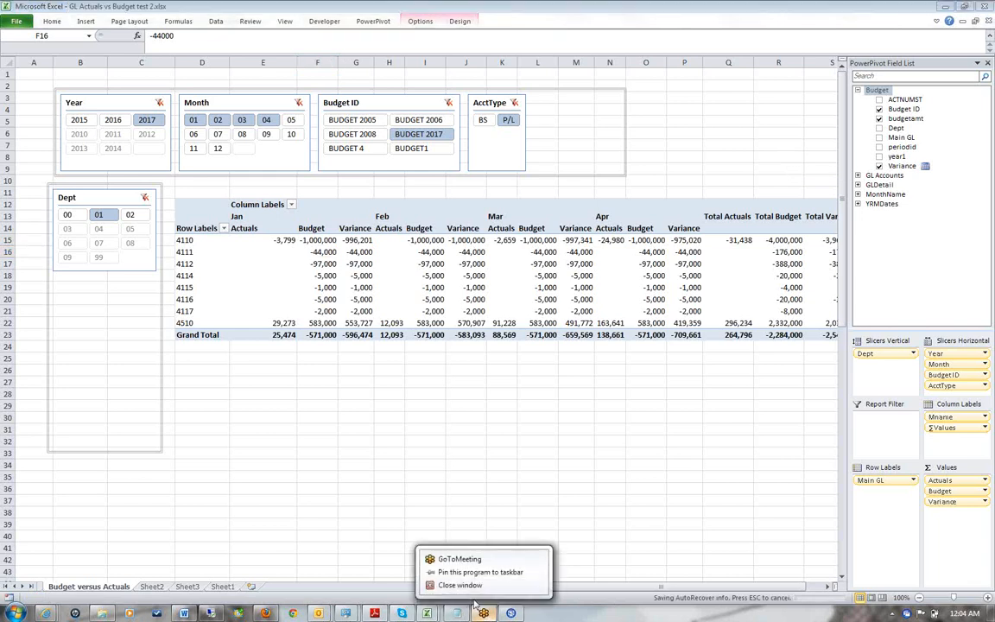
click(483, 614)
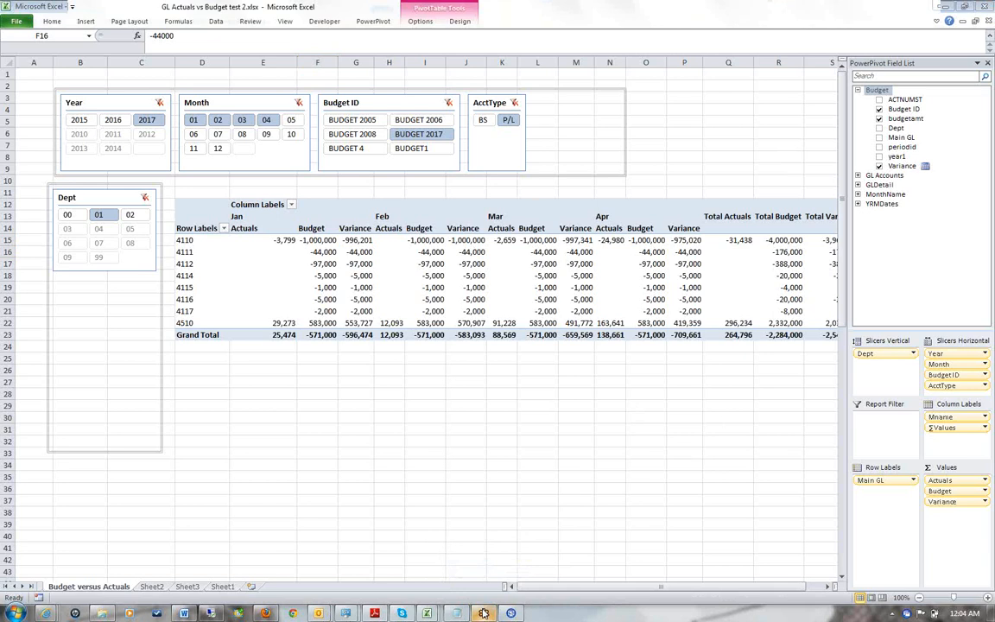
right_click(484, 613)
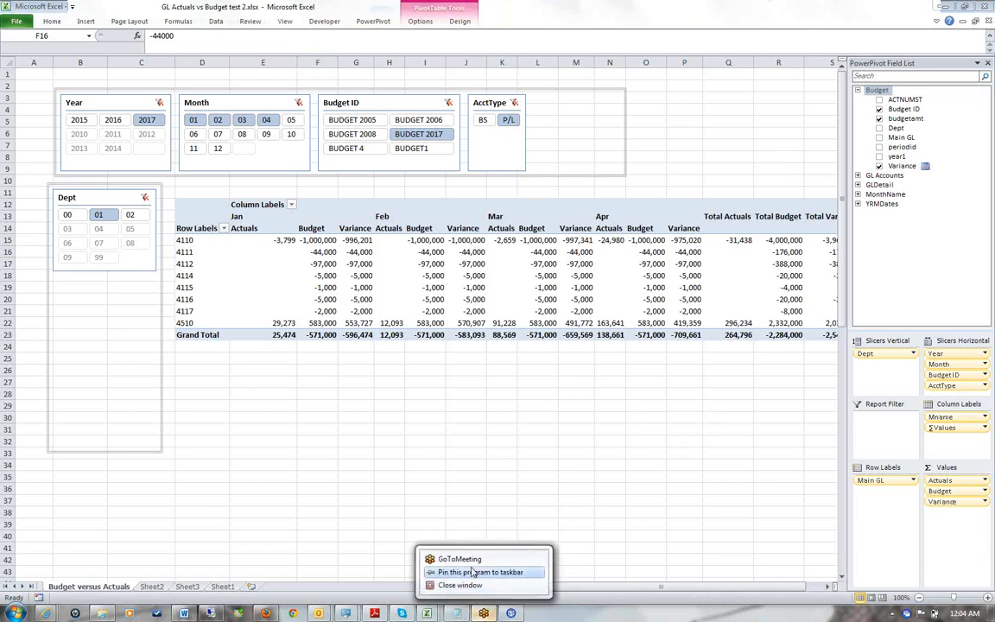
click(420, 585)
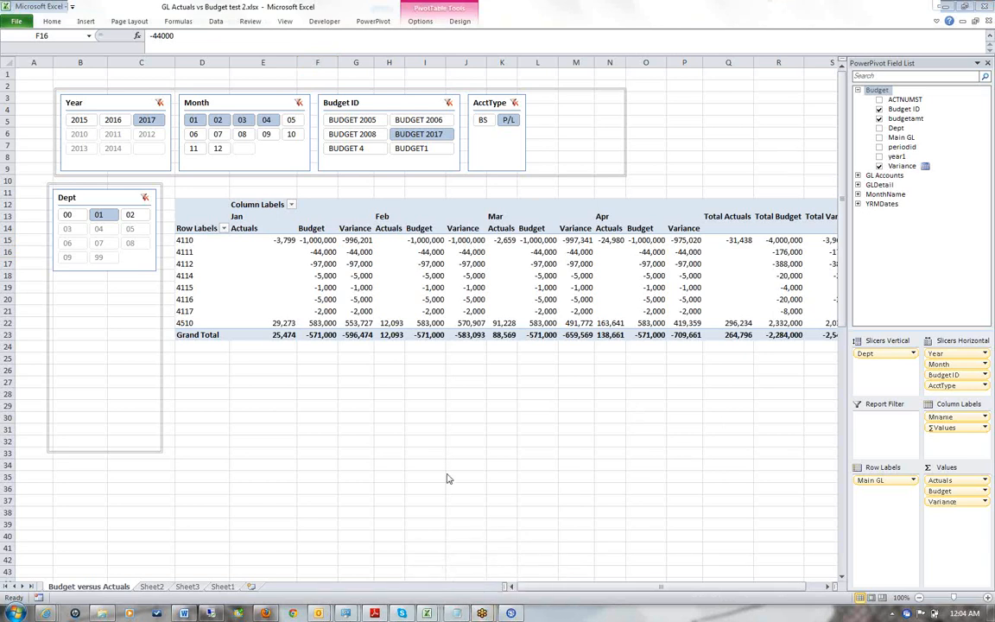